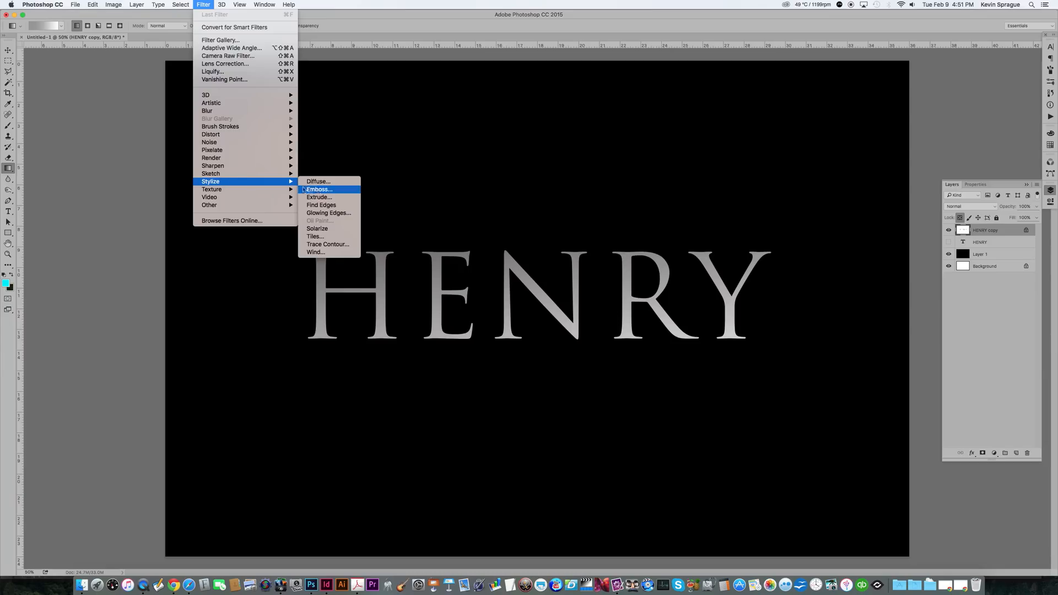
Step: Apply Emboss to the HENRY copy layer with angle 0°, height 46 pixels and amount 73%
{"action": "left_click", "coordinate": [318, 189]}
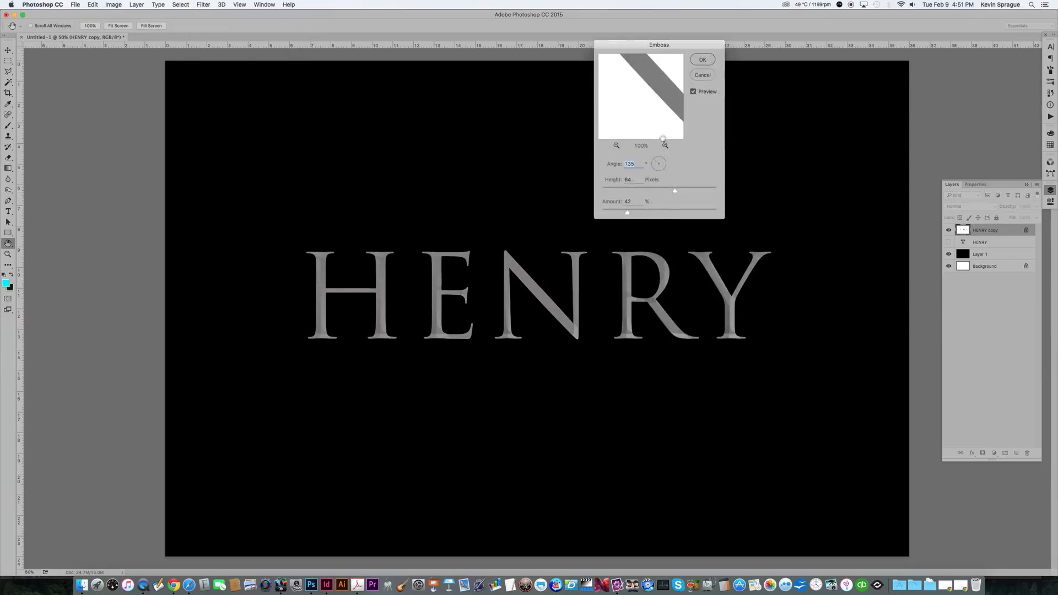
{"action": "left_click_drag", "start_coordinate": [659, 190], "coordinate": [654, 191]}
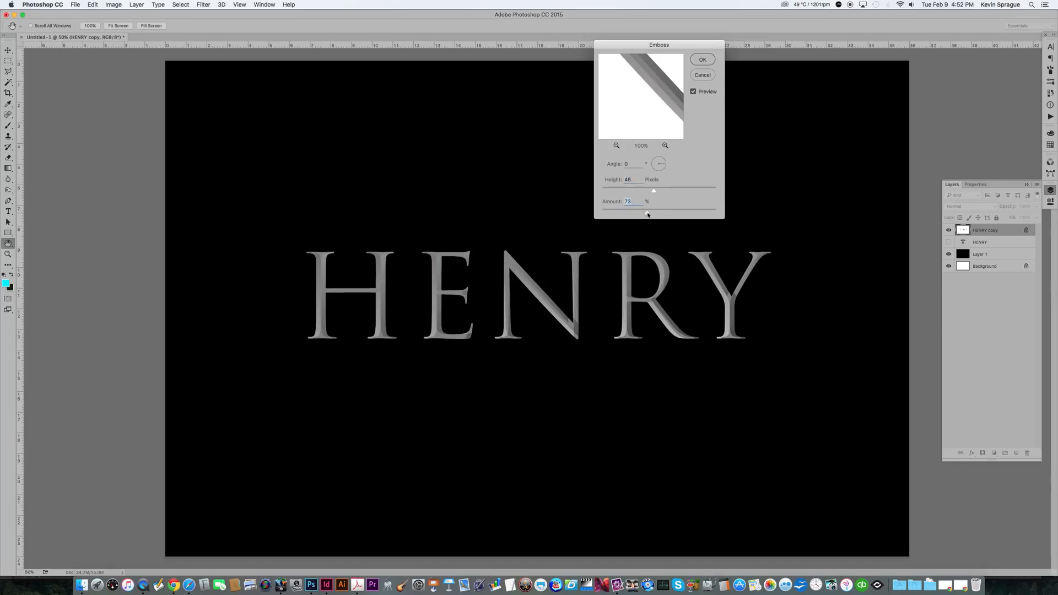
{"action": "left_click", "coordinate": [702, 60]}
Step: Add a Curves adjustment layer and bend the curve upward, raising input 128 to output 192, to brighten the lettering
{"action": "key", "text": "g"}
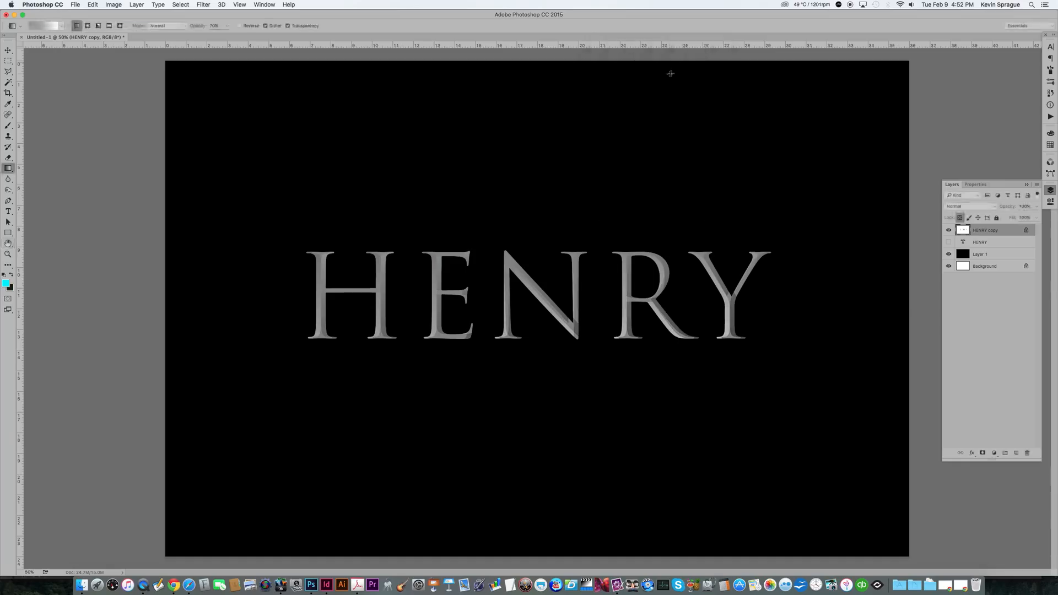
{"action": "left_click", "coordinate": [994, 452]}
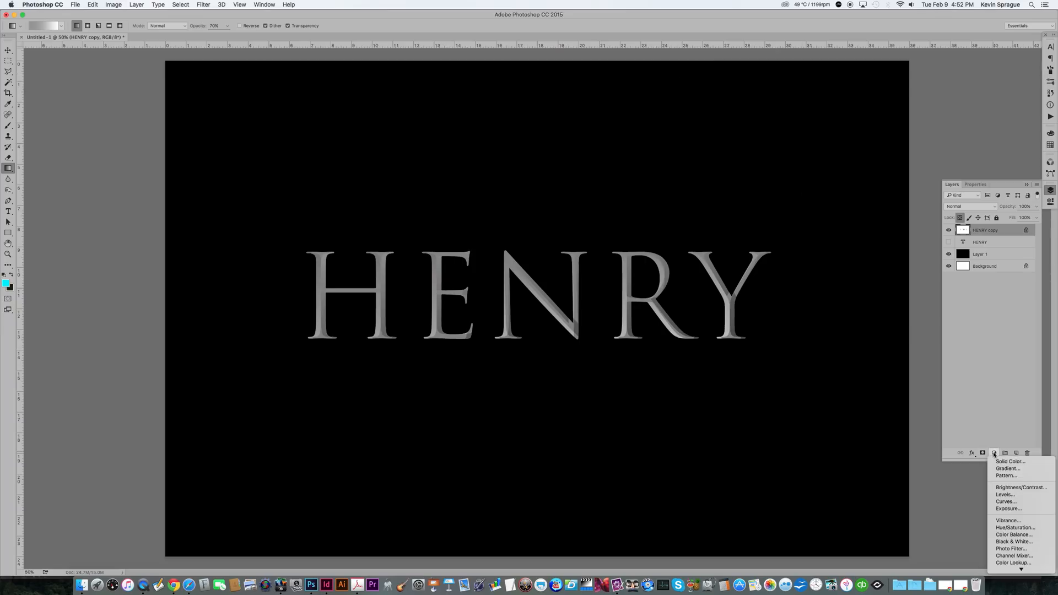
{"action": "left_click", "coordinate": [1006, 501]}
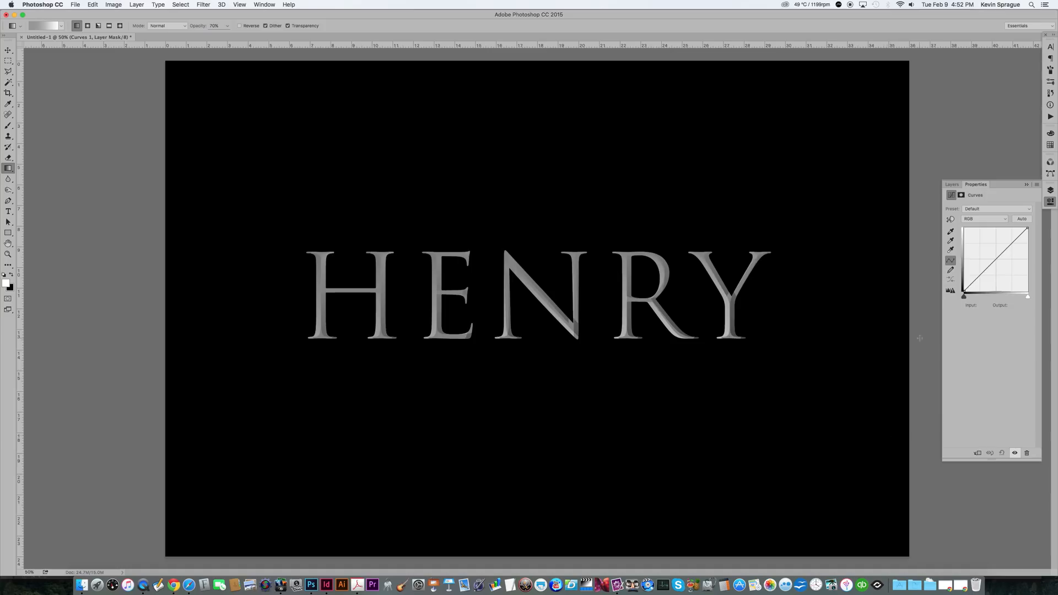
{"action": "left_click_drag", "start_coordinate": [983, 275], "coordinate": [996, 243]}
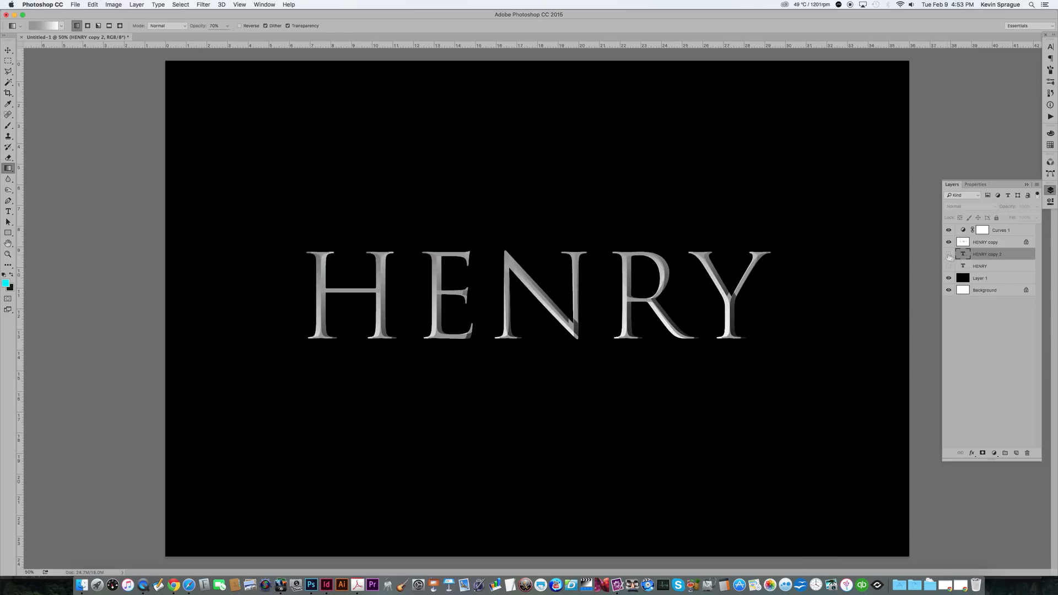
Step: Replace the text of the HENRY copy 2 type layer with the letter V
{"action": "left_click", "coordinate": [948, 255]}
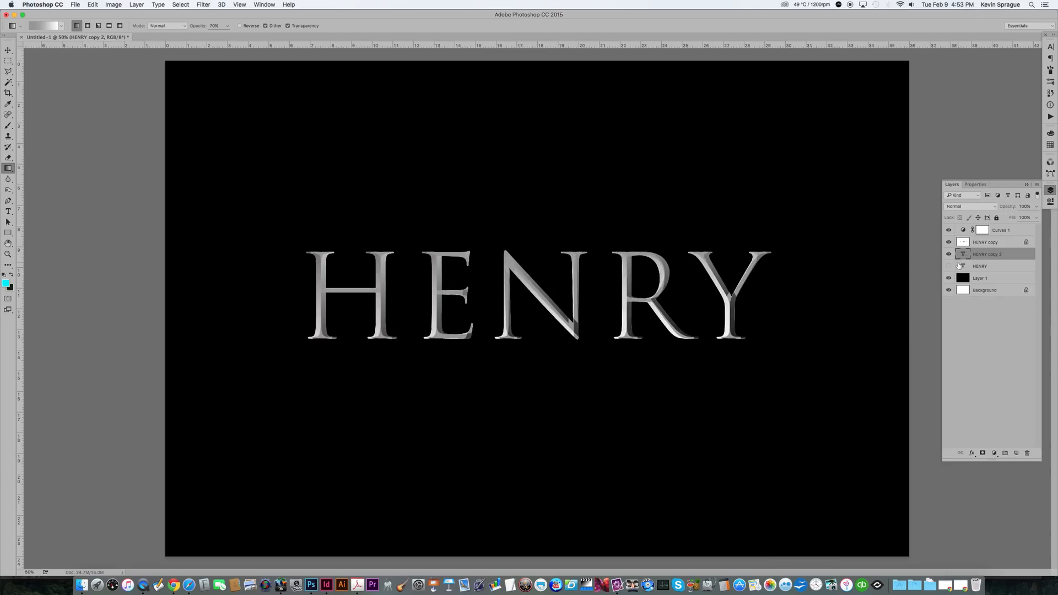
{"action": "double_click", "coordinate": [961, 255]}
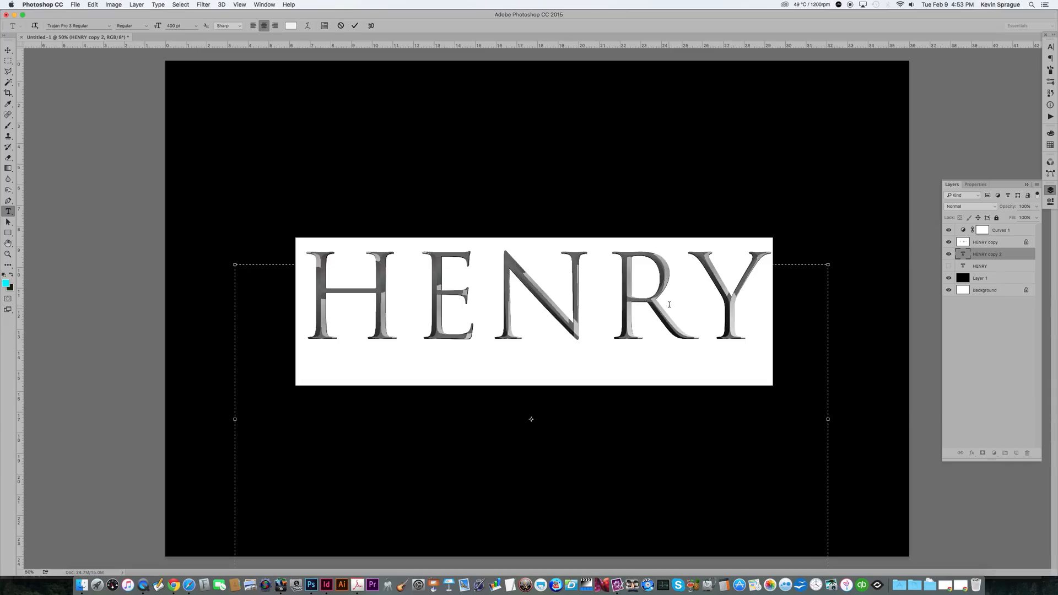
{"action": "type", "text": "V"}
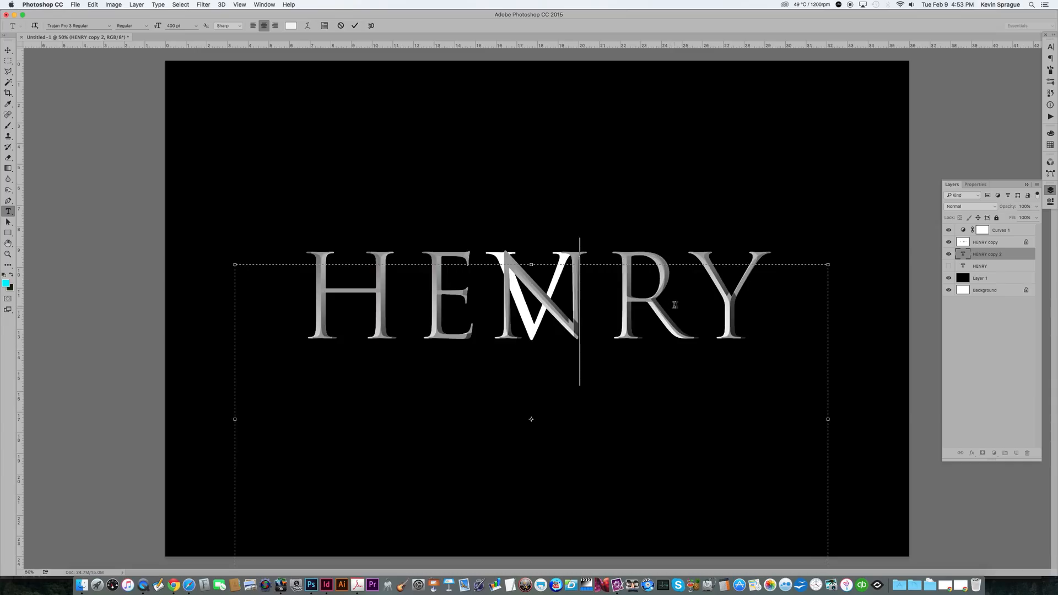
Step: Rasterize the V type layer
{"action": "left_click", "coordinate": [9, 50]}
{"action": "left_click", "coordinate": [137, 5]}
{"action": "mouse_move", "coordinate": [167, 175]}
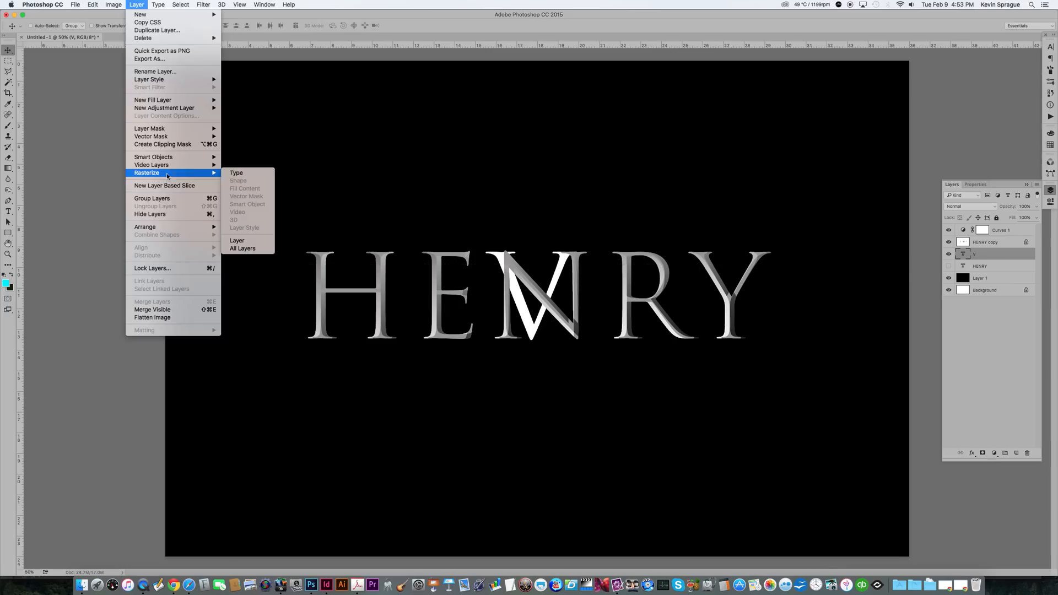
{"action": "left_click", "coordinate": [237, 174]}
Step: Scale the V up with Free Transform and position it large behind the middle of HENRY
{"action": "left_click_drag", "start_coordinate": [504, 265], "coordinate": [460, 170]}
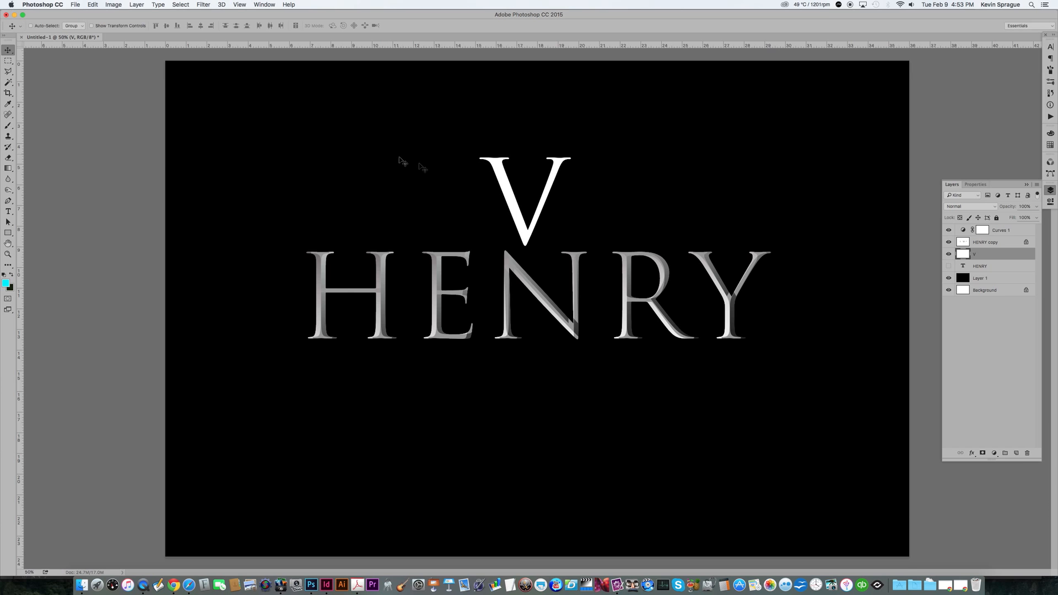
{"action": "key", "text": "super+t"}
{"action": "left_click_drag", "start_coordinate": [571, 247], "coordinate": [755, 436]}
{"action": "key", "text": "Return"}
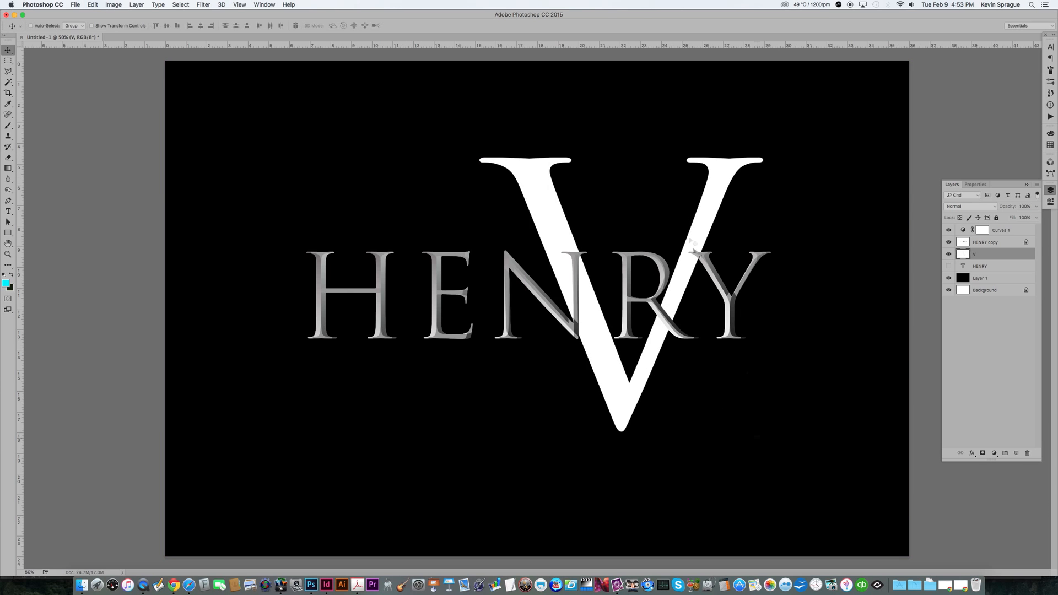
{"action": "left_click_drag", "start_coordinate": [706, 215], "coordinate": [593, 212]}
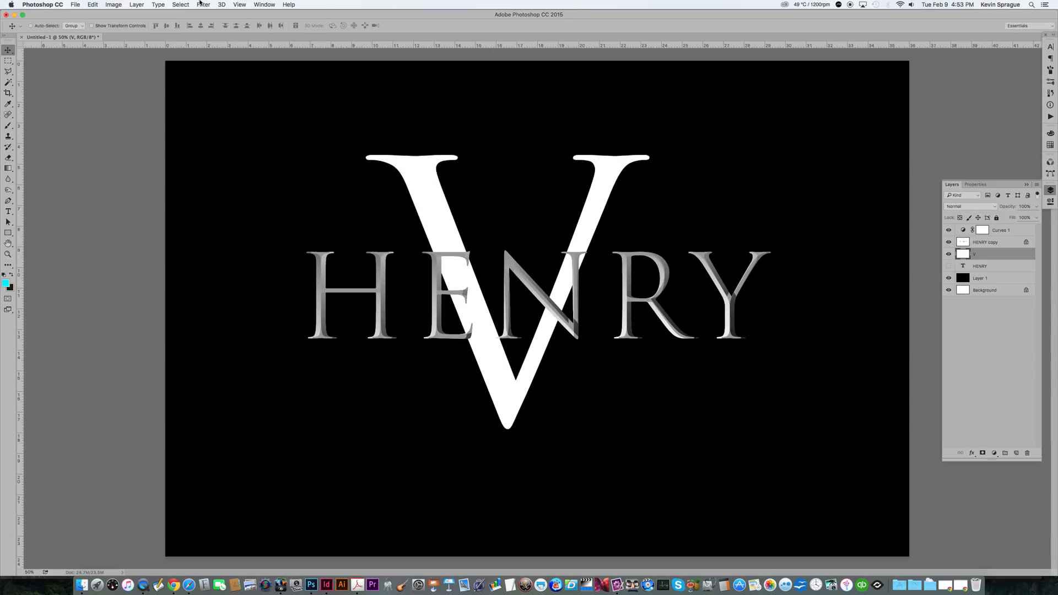
Step: Fill the V with a vertical gradient fading from white at the top to dark at the bottom
{"action": "left_click", "coordinate": [8, 168]}
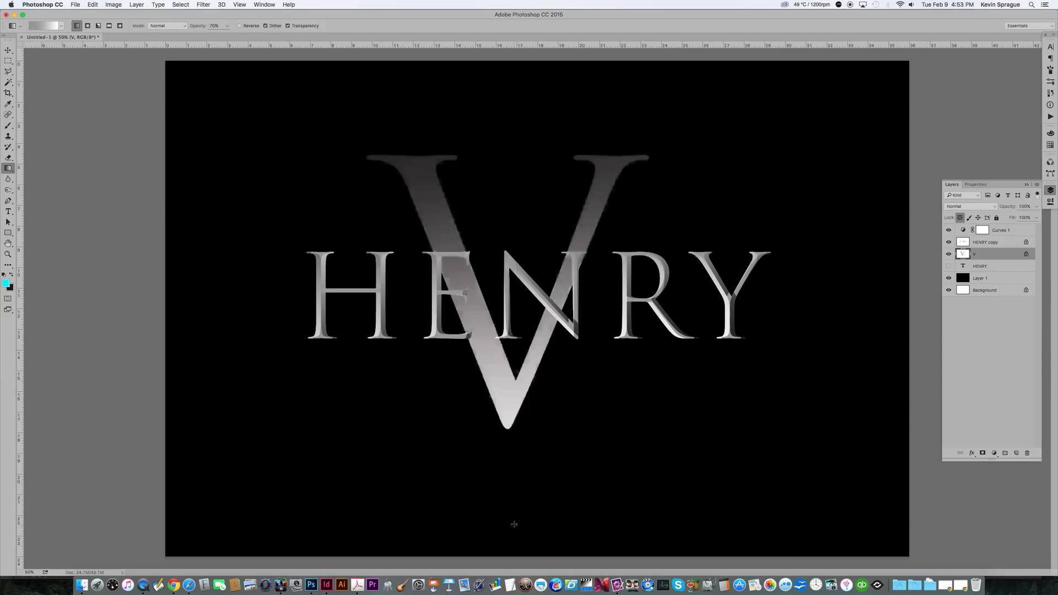
{"action": "mouse_move", "coordinate": [514, 522]}
{"action": "left_mouse_down"}
{"action": "mouse_move", "coordinate": [518, 401]}
{"action": "mouse_move", "coordinate": [499, 82]}
{"action": "mouse_move", "coordinate": [510, 80]}
{"action": "left_mouse_up"}
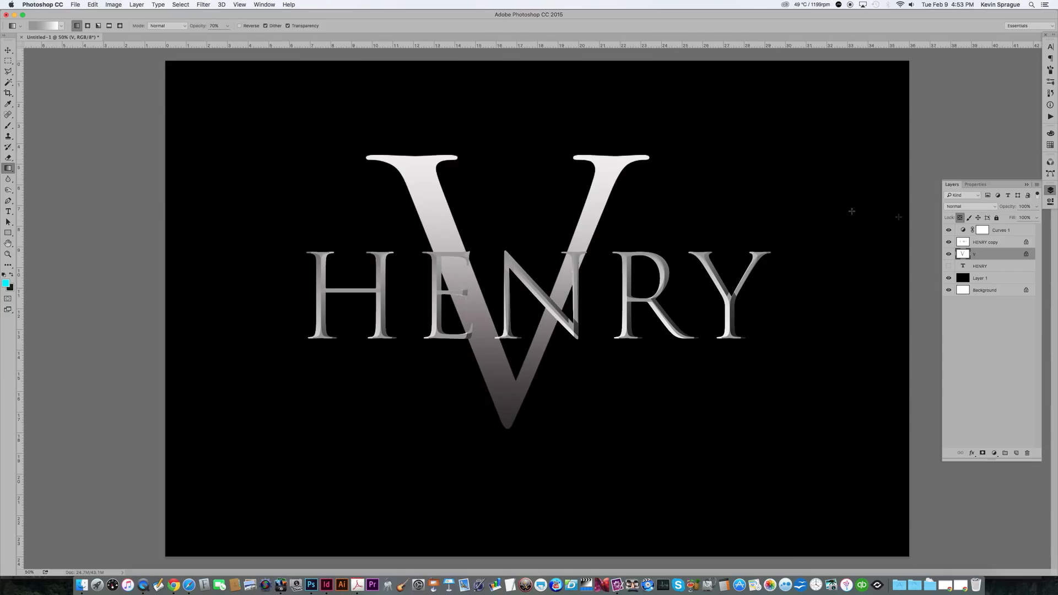
Step: Apply Emboss to the V layer with angle 0°, height 74 pixels and amount 135%
{"action": "left_click", "coordinate": [203, 4]}
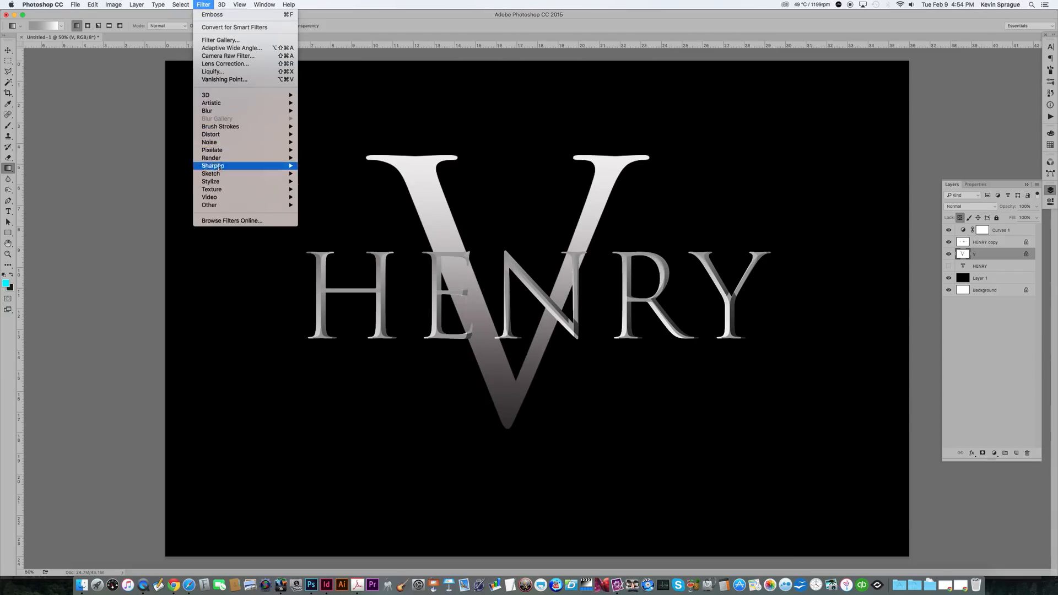
{"action": "mouse_move", "coordinate": [248, 182]}
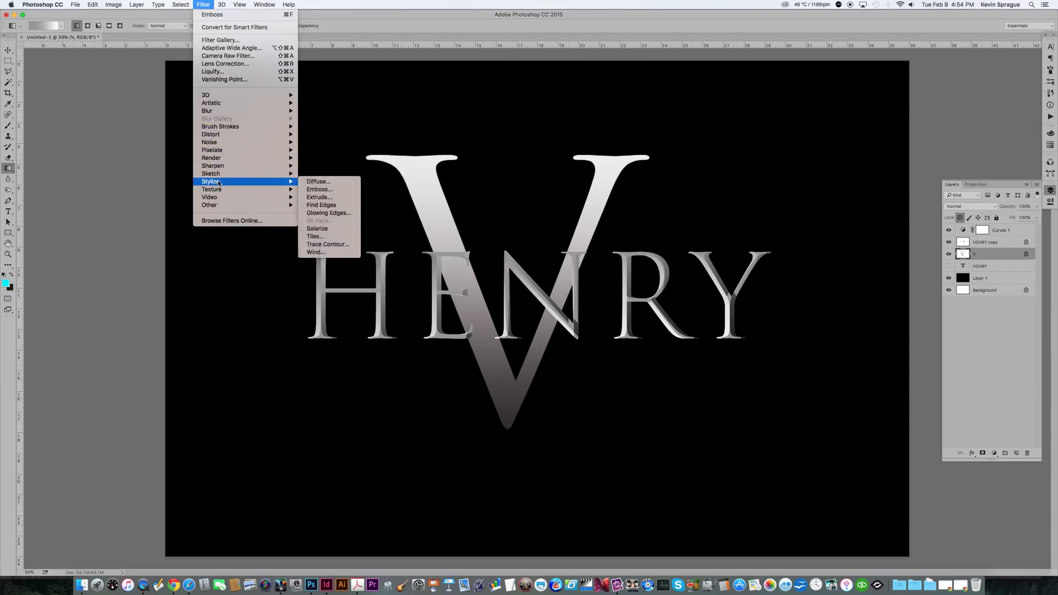
{"action": "left_click", "coordinate": [319, 189]}
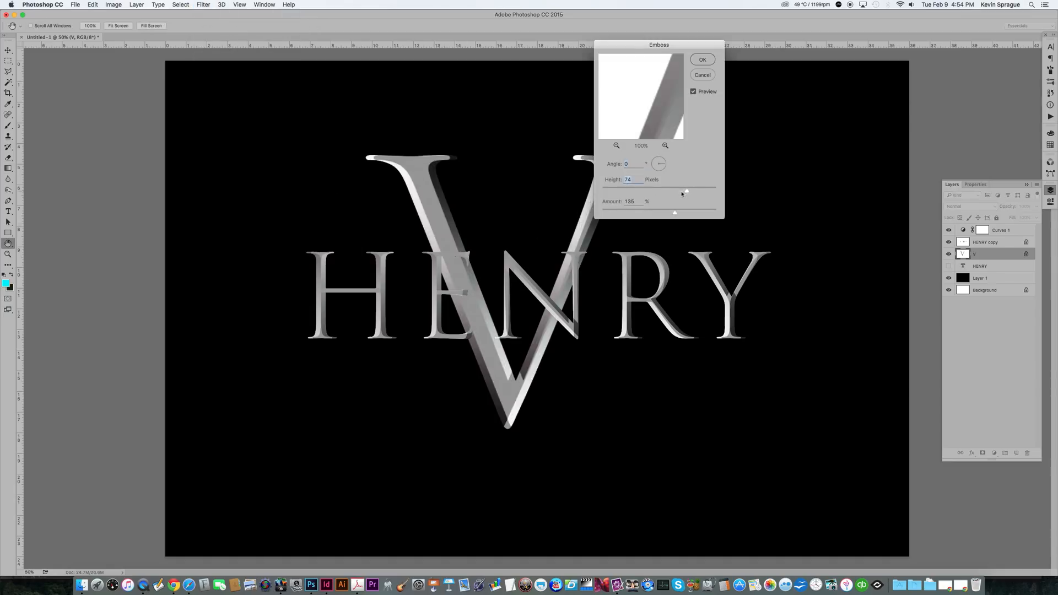
{"action": "left_click_drag", "start_coordinate": [686, 192], "coordinate": [679, 190]}
{"action": "left_click", "coordinate": [702, 60]}
Step: Shift the V slightly down and to the right
{"action": "key", "text": "v"}
{"action": "left_click_drag", "start_coordinate": [595, 183], "coordinate": [618, 193]}
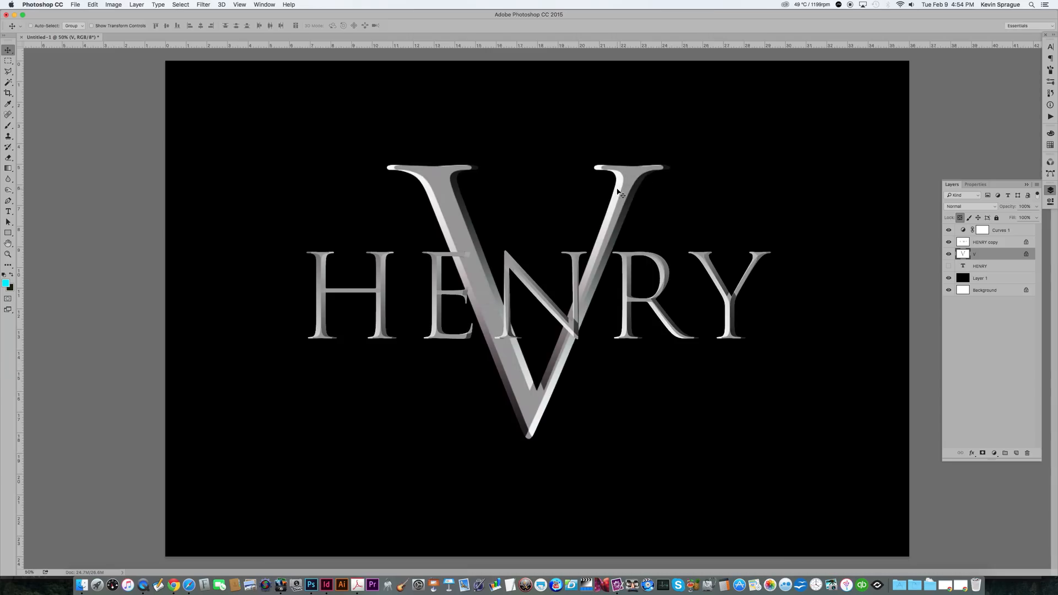
Step: Save the document as HENRY V TNSCO.psd in a new HENRY V folder inside Tenn.Shakespeare CO's 2016 folder on O-Z Xraid
{"action": "key", "text": "super+s"}
{"action": "type", "text": "HENRY V TNSCO.psd"}
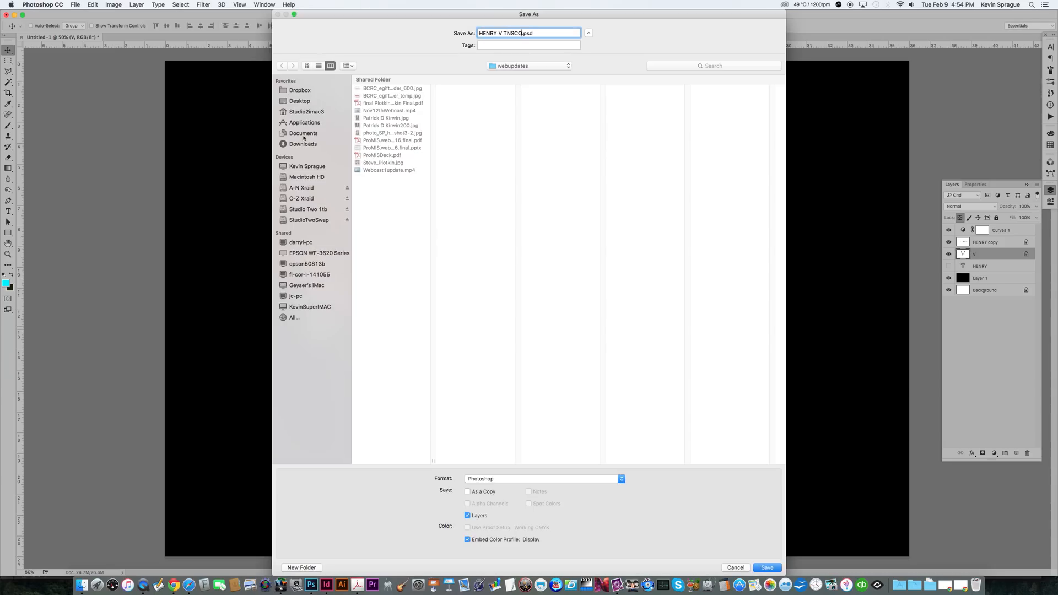
{"action": "left_click", "coordinate": [302, 198]}
{"action": "scroll", "coordinate": [400, 291], "scroll_direction": "down", "scroll_amount": 10}
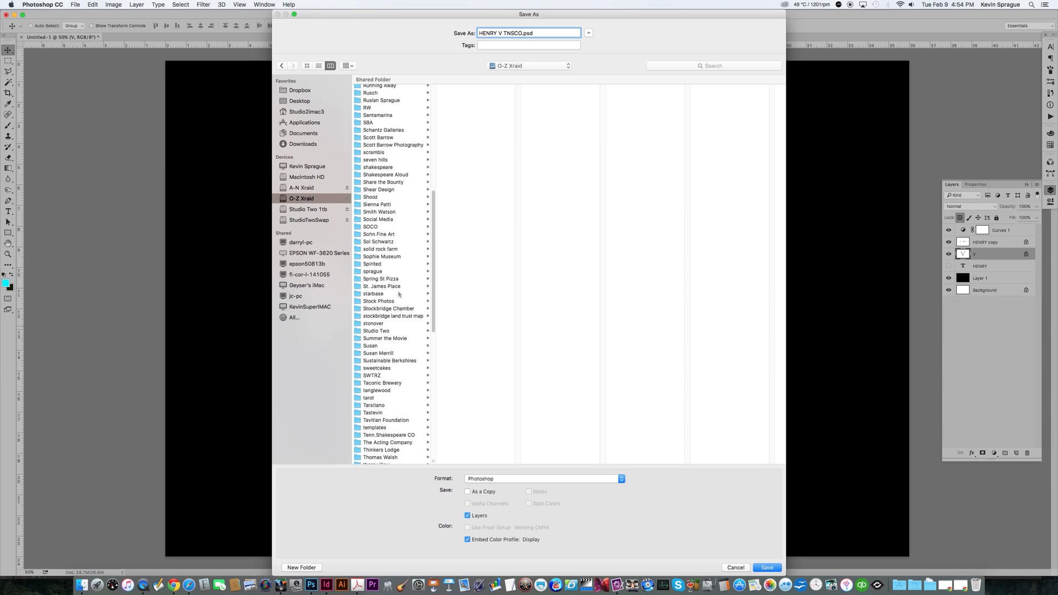
{"action": "scroll", "coordinate": [387, 381], "scroll_direction": "down", "scroll_amount": 1}
{"action": "left_click", "coordinate": [389, 415]}
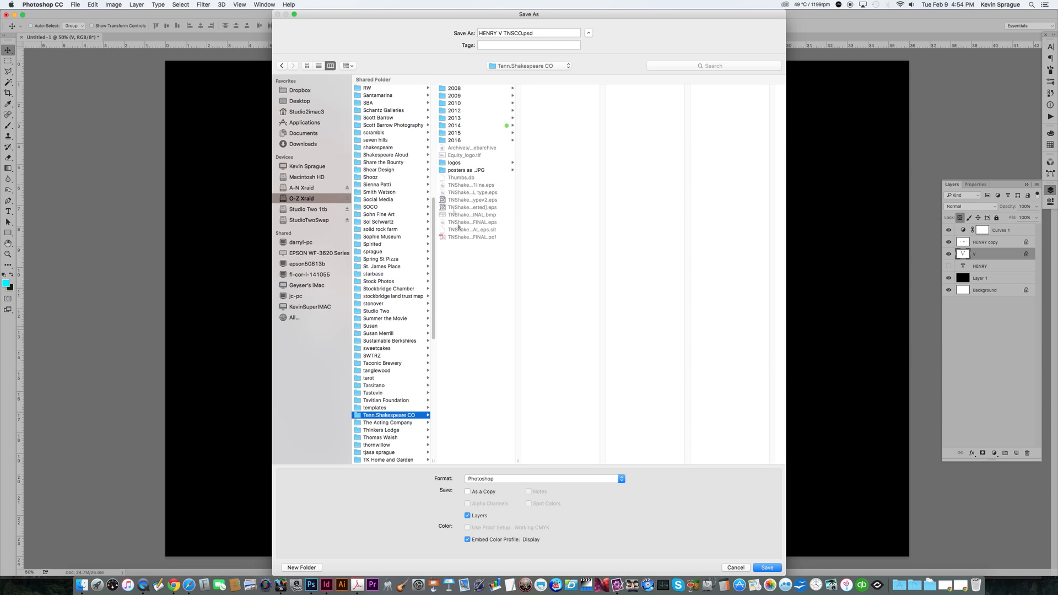
{"action": "left_click", "coordinate": [477, 140]}
{"action": "left_click", "coordinate": [302, 567]}
{"action": "type", "text": "HENRY V"}
{"action": "key", "text": "Return"}
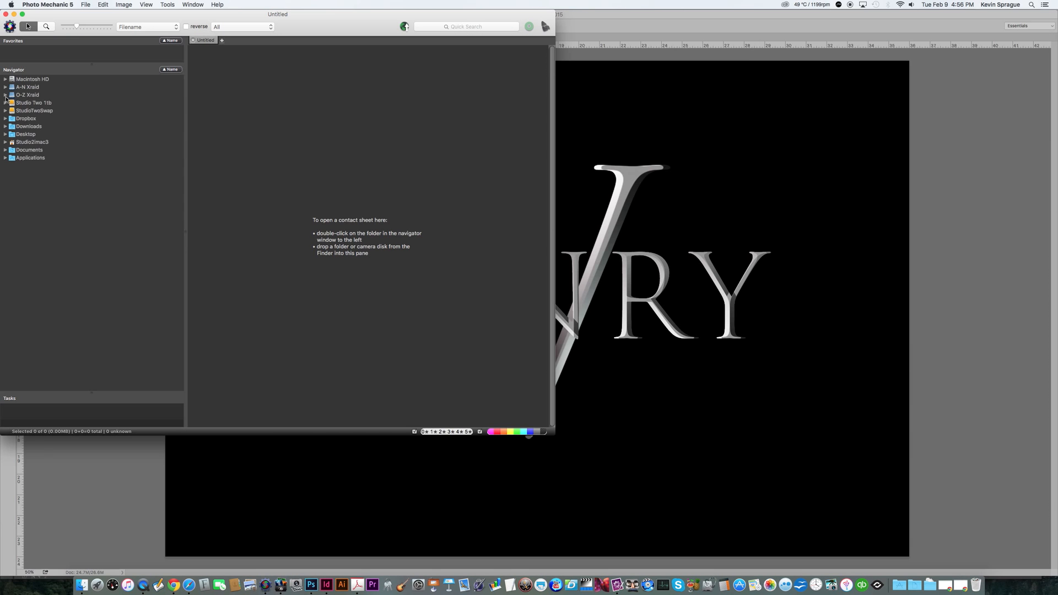
Step: Switch to Photo Mechanic and open the PHOTOS effects folder with its subfolders in a new contact sheet
{"action": "left_click", "coordinate": [6, 96]}
{"action": "scroll", "coordinate": [27, 242], "scroll_direction": "down", "scroll_amount": 10}
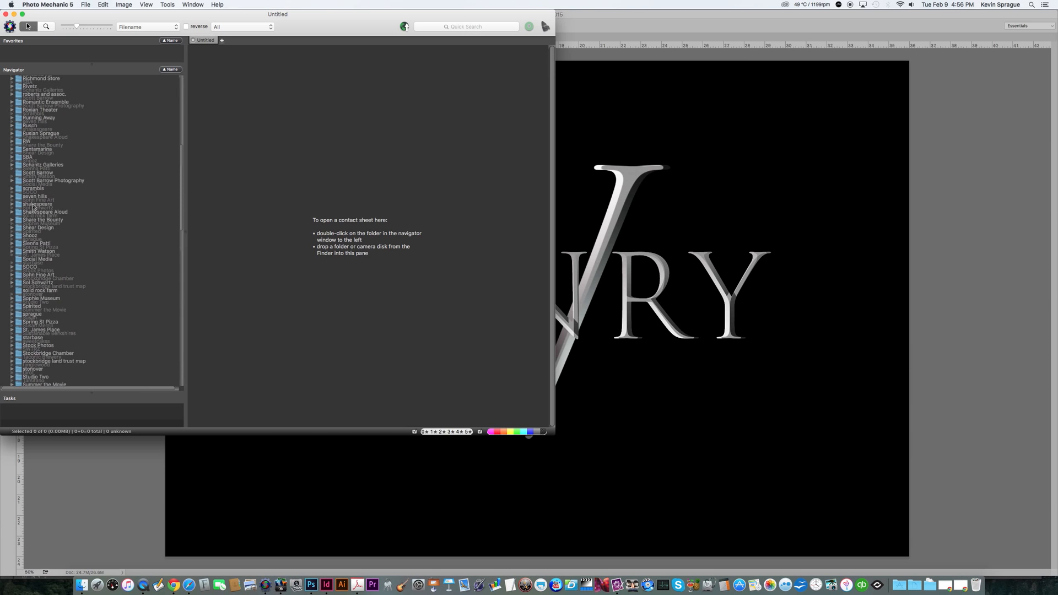
{"action": "scroll", "coordinate": [49, 295], "scroll_direction": "down", "scroll_amount": 15}
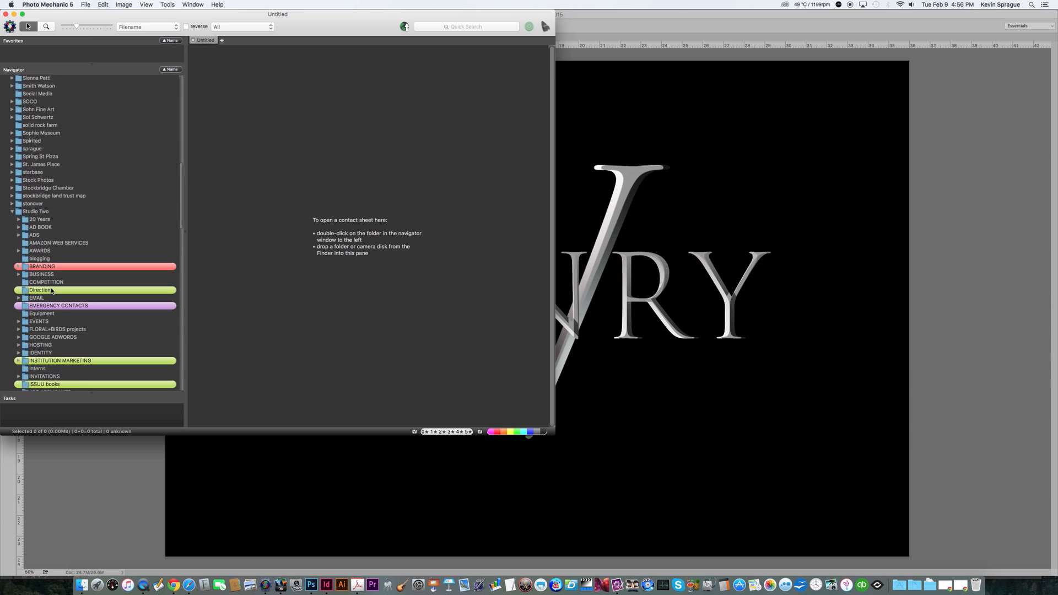
{"action": "scroll", "coordinate": [51, 290], "scroll_direction": "down", "scroll_amount": 1}
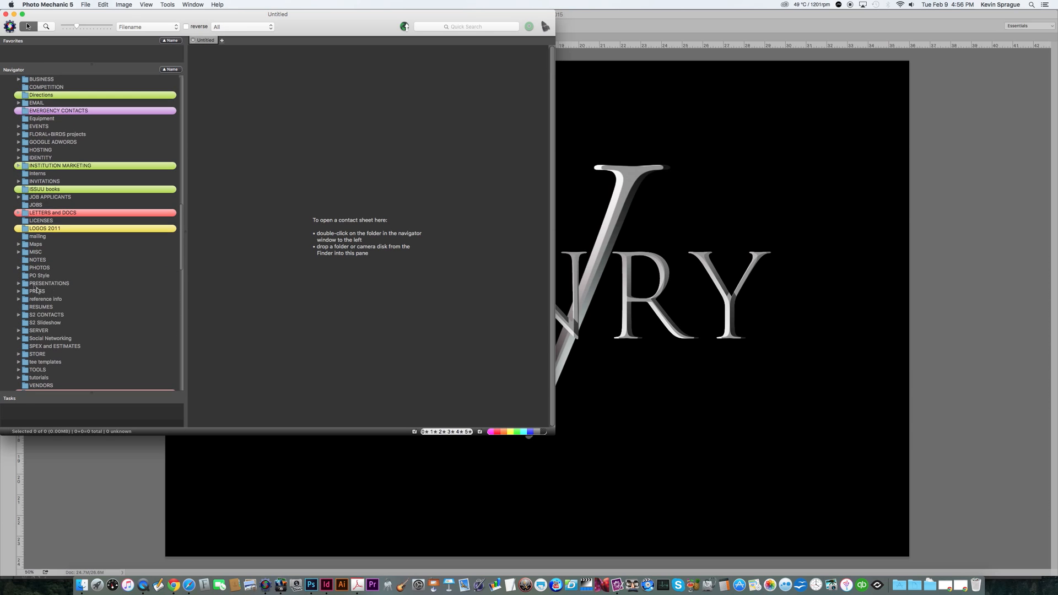
{"action": "left_click", "coordinate": [18, 267]}
{"action": "scroll", "coordinate": [54, 274], "scroll_direction": "down", "scroll_amount": 7}
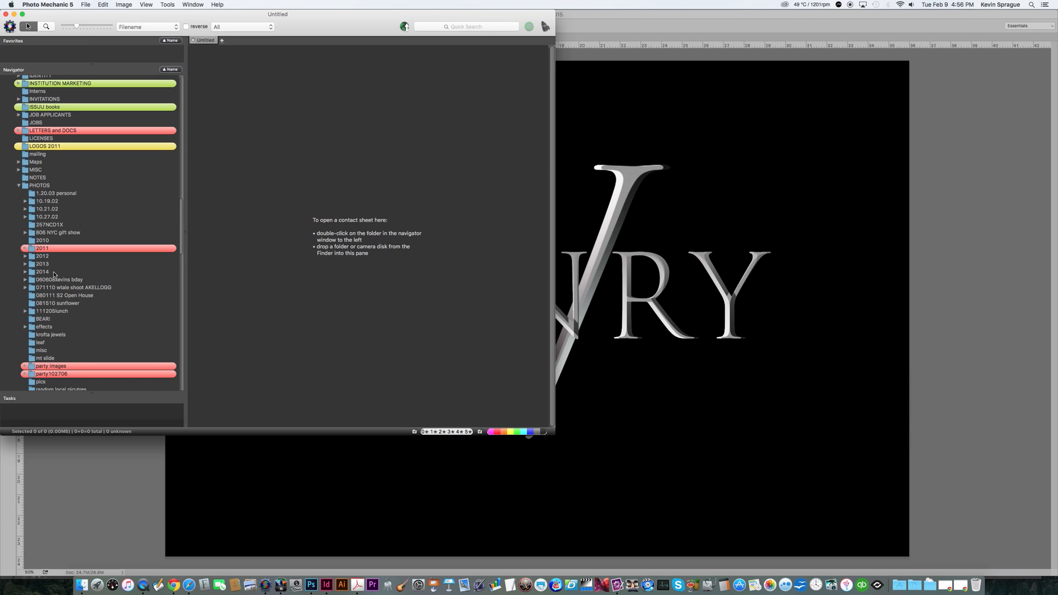
{"action": "left_click", "coordinate": [26, 280]}
{"action": "scroll", "coordinate": [64, 276], "scroll_direction": "down", "scroll_amount": 3}
{"action": "right_click", "coordinate": [32, 232]}
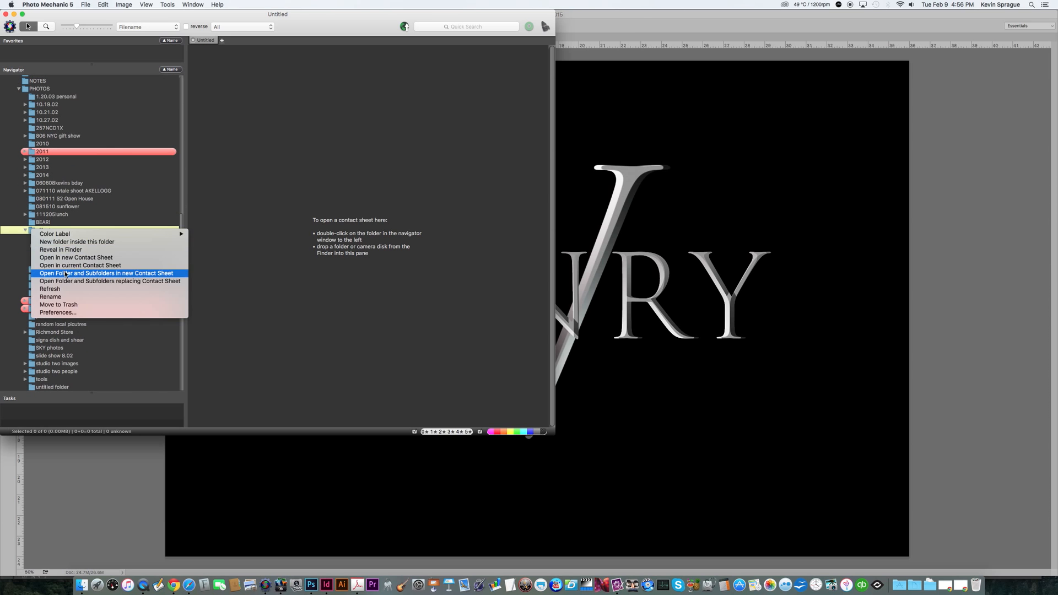
{"action": "left_click", "coordinate": [64, 274]}
Step: Enlarge the browser window and scroll through the contact sheet thumbnails for fire images
{"action": "left_click_drag", "start_coordinate": [554, 431], "coordinate": [708, 541]}
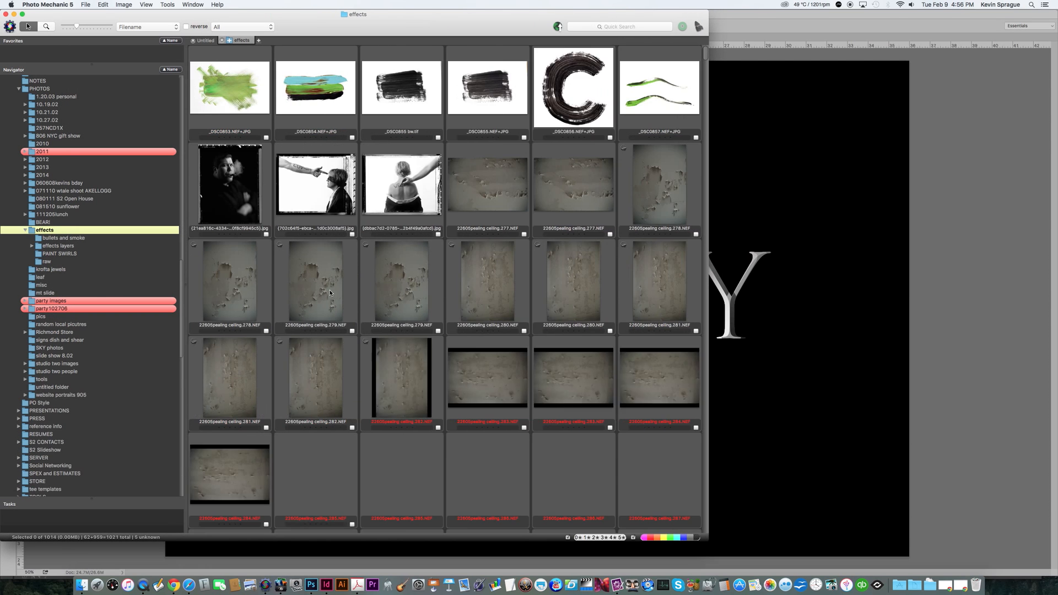
{"action": "scroll", "coordinate": [319, 295], "scroll_direction": "down", "scroll_amount": 20}
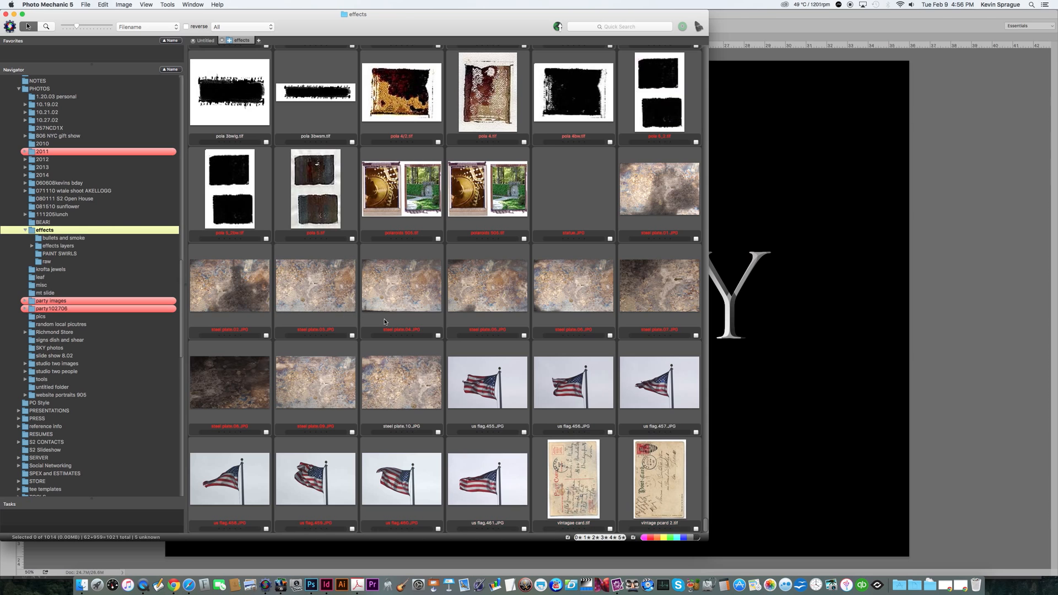
{"action": "scroll", "coordinate": [384, 321], "scroll_direction": "up", "scroll_amount": 15}
{"action": "scroll", "coordinate": [384, 321], "scroll_direction": "up", "scroll_amount": 15}
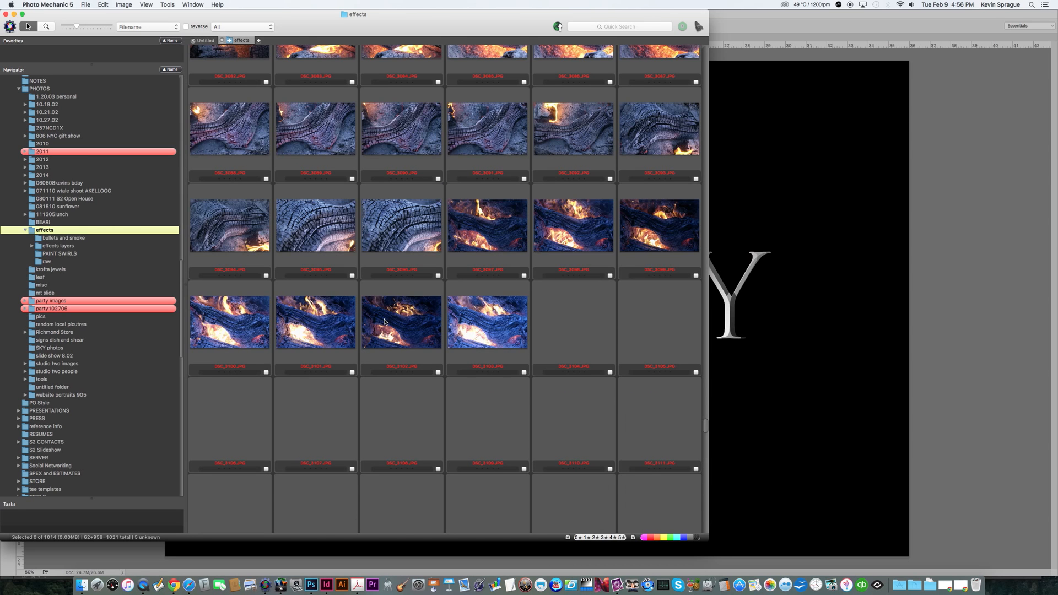
{"action": "scroll", "coordinate": [389, 322], "scroll_direction": "up", "scroll_amount": 10}
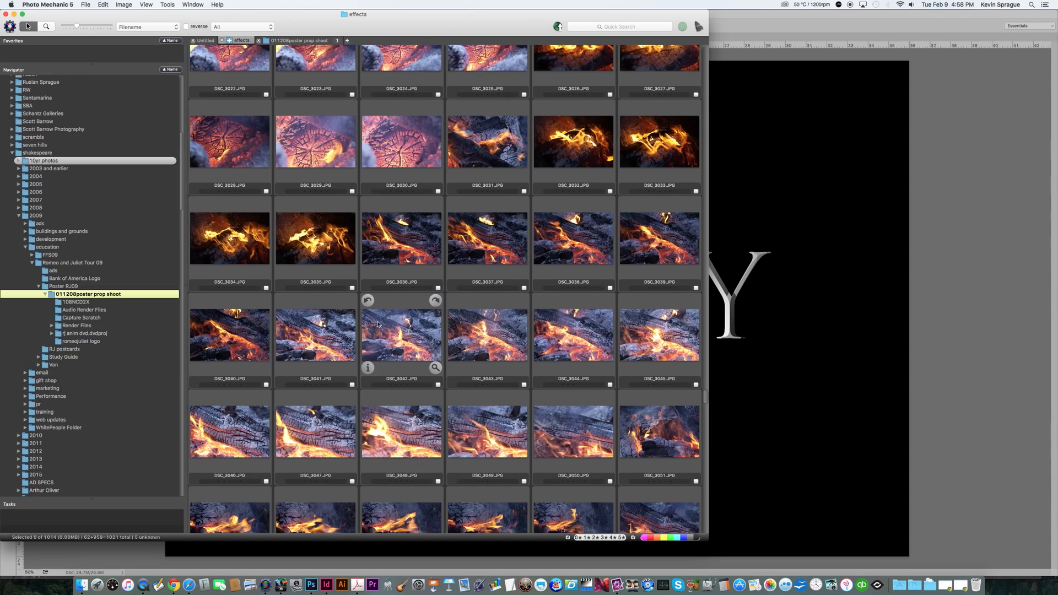
{"action": "scroll", "coordinate": [375, 314], "scroll_direction": "up", "scroll_amount": 10}
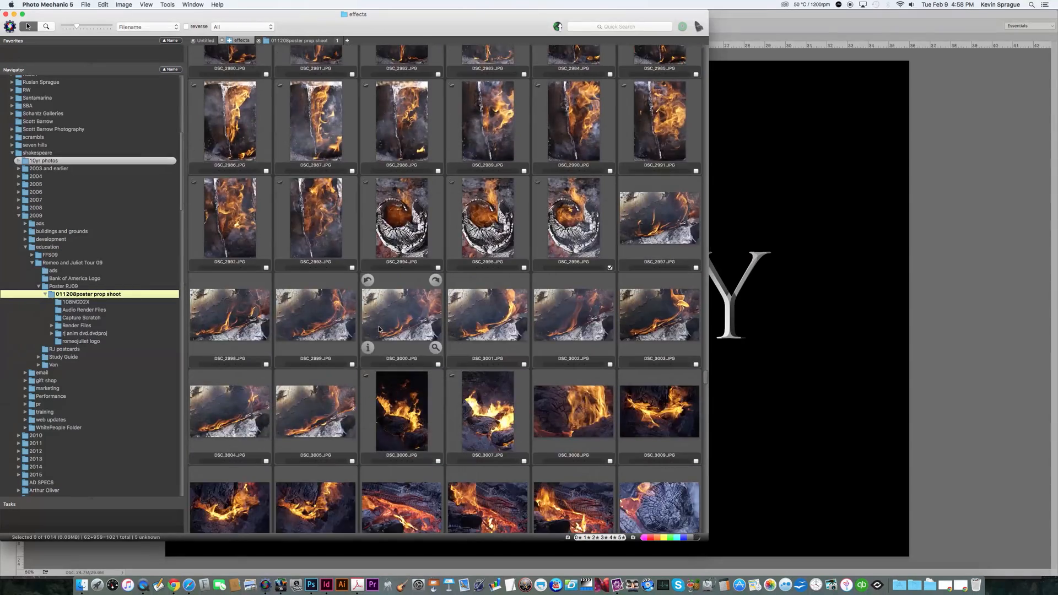
{"action": "scroll", "coordinate": [379, 330], "scroll_direction": "down", "scroll_amount": 5}
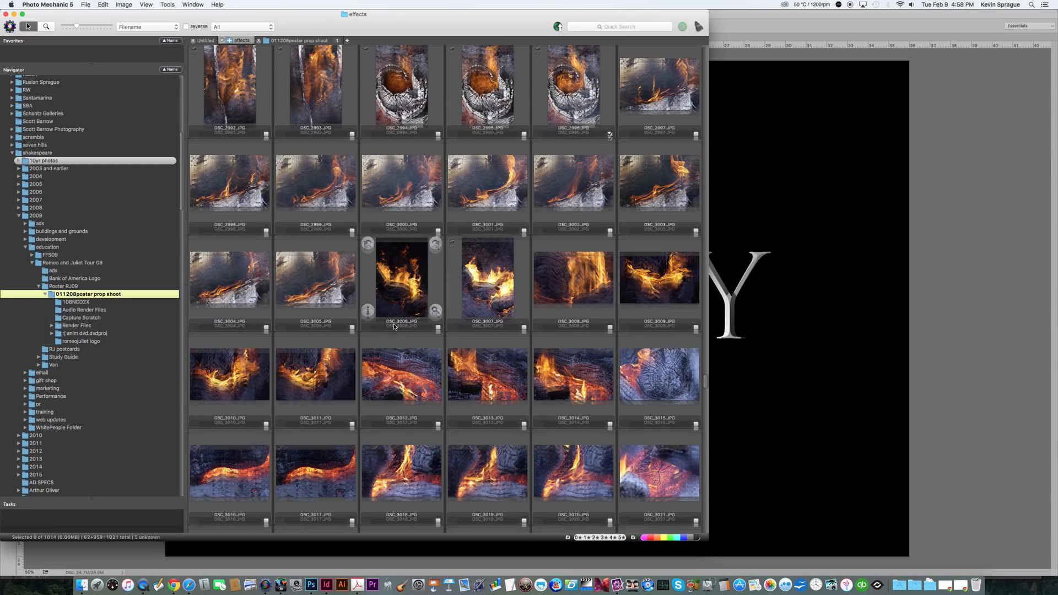
Step: Select several fire photos in the contact sheet and open them for editing in Photoshop
{"action": "left_click", "coordinate": [659, 278]}
{"action": "scroll", "coordinate": [431, 332], "scroll_direction": "up", "scroll_amount": 6}
{"action": "scroll", "coordinate": [429, 332], "scroll_direction": "up", "scroll_amount": 3}
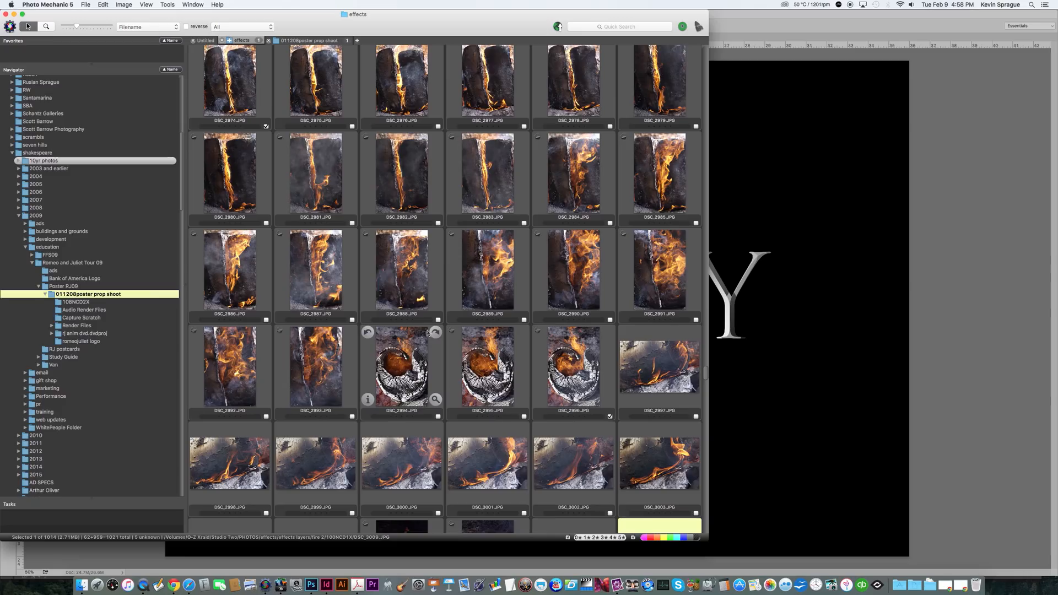
{"action": "left_click", "coordinate": [315, 273]}
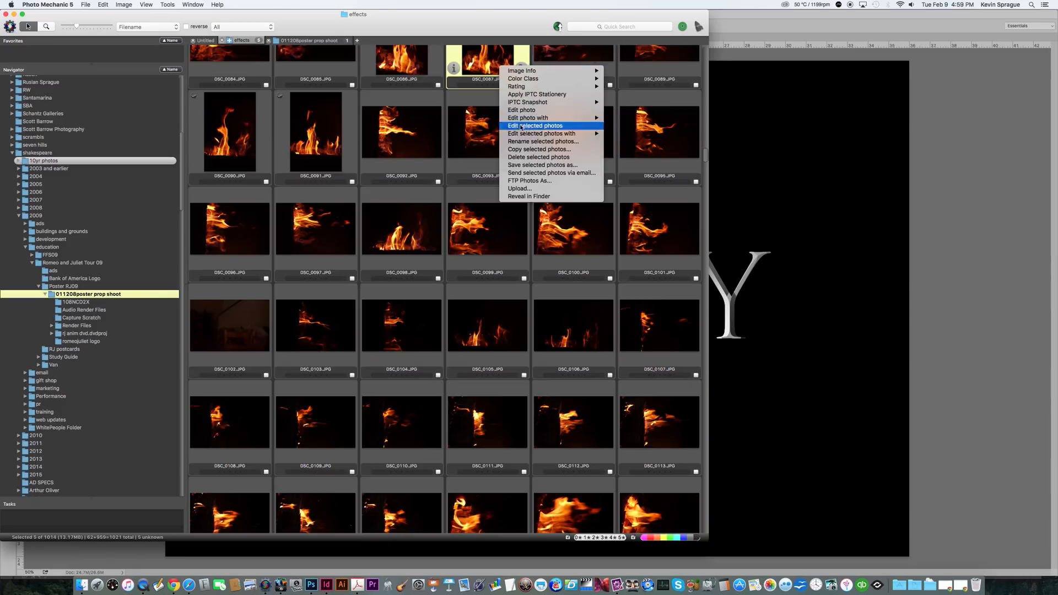
{"action": "mouse_move", "coordinate": [551, 133]}
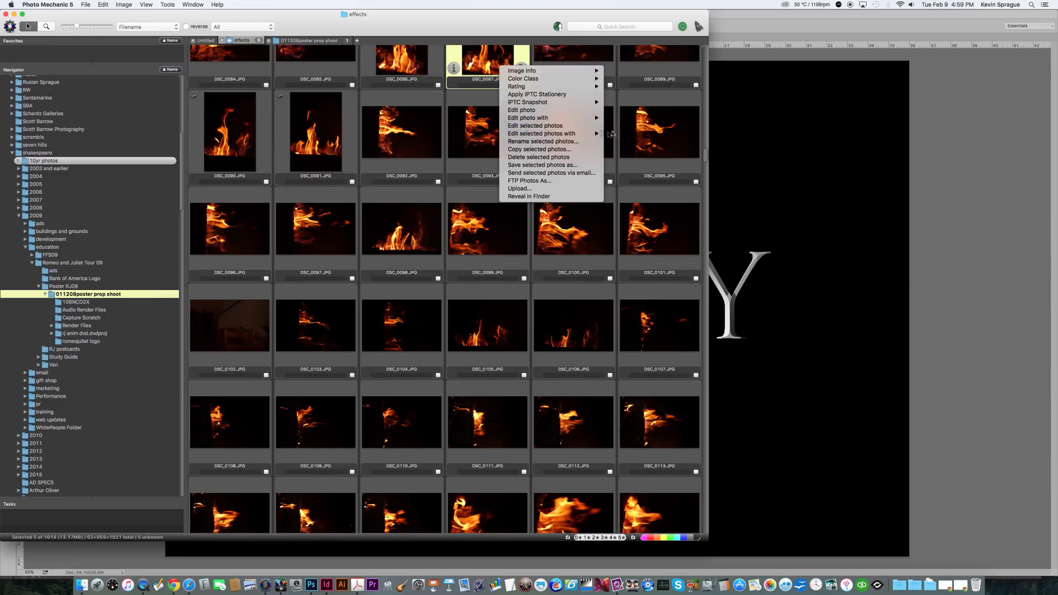
{"action": "left_click", "coordinate": [626, 134]}
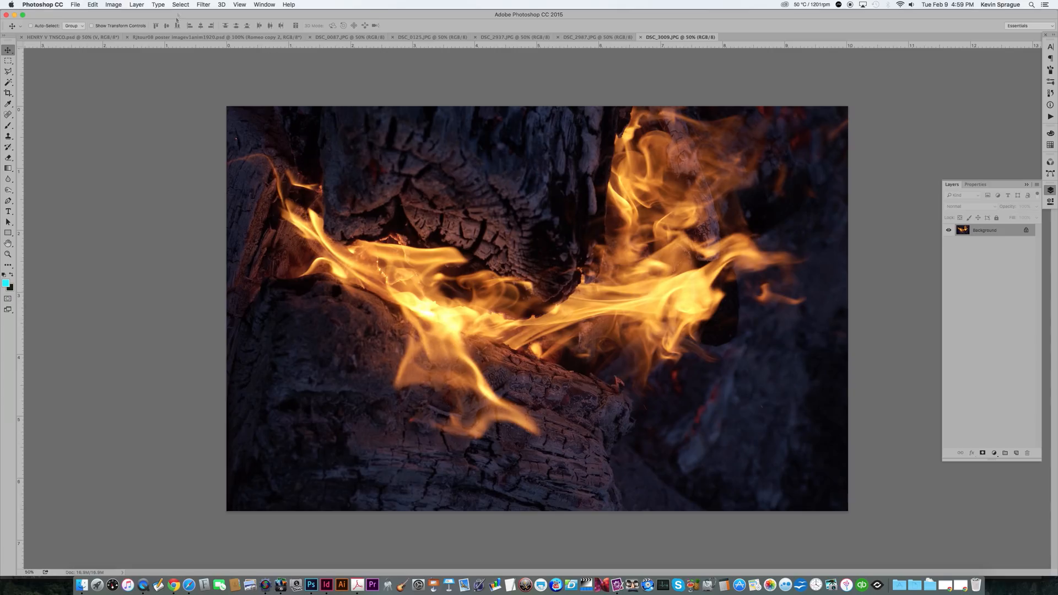
Step: Float all open Photoshop documents in separate windows
{"action": "left_click", "coordinate": [262, 5]}
{"action": "mouse_move", "coordinate": [286, 14]}
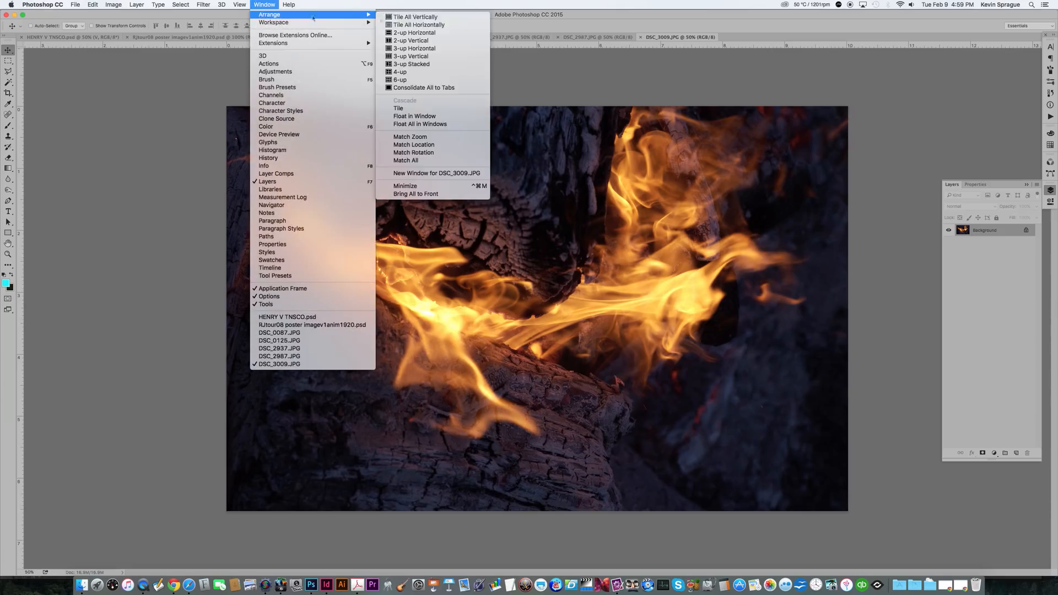
{"action": "left_click", "coordinate": [420, 124]}
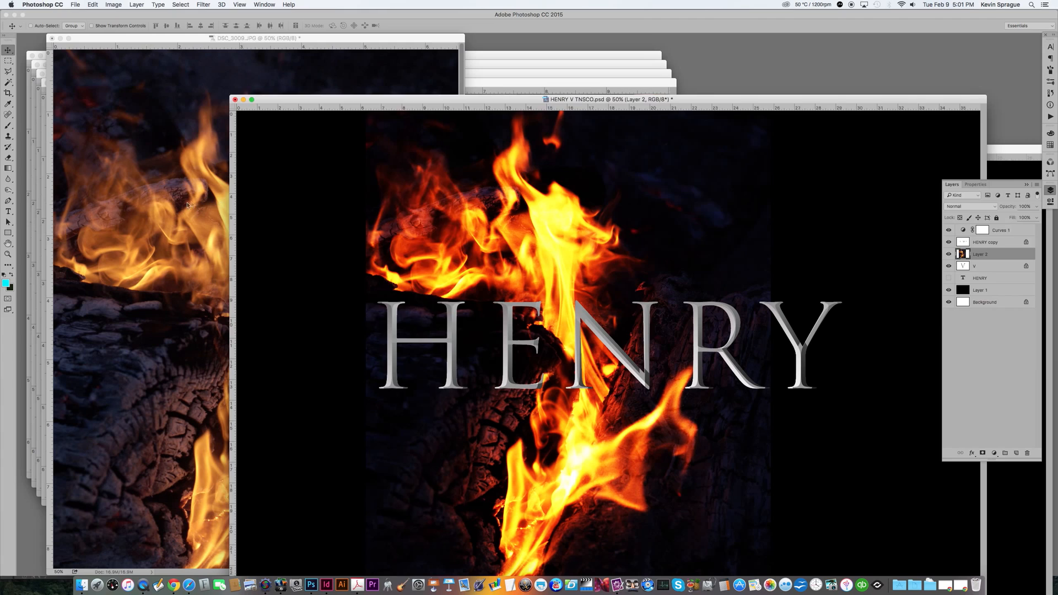
Step: Close the front floating document without saving
{"action": "left_click", "coordinate": [226, 210]}
{"action": "key", "text": "super+w"}
{"action": "key", "text": "super+d"}
Step: Rotate the next fire photo 90° counter-clockwise, drag it into HENRY V TNSCO, and close it without saving
{"action": "left_click", "coordinate": [113, 4]}
{"action": "mouse_move", "coordinate": [133, 86]}
{"action": "left_click", "coordinate": [212, 101]}
{"action": "left_click_drag", "start_coordinate": [376, 260], "coordinate": [664, 290]}
{"action": "left_click", "coordinate": [176, 206]}
{"action": "key", "text": "super+w"}
{"action": "key", "text": "super+d"}
Step: Rotate DSC_2937 90° counter-clockwise, drag it into HENRY V TNSCO, and close it without saving
{"action": "left_click", "coordinate": [165, 220]}
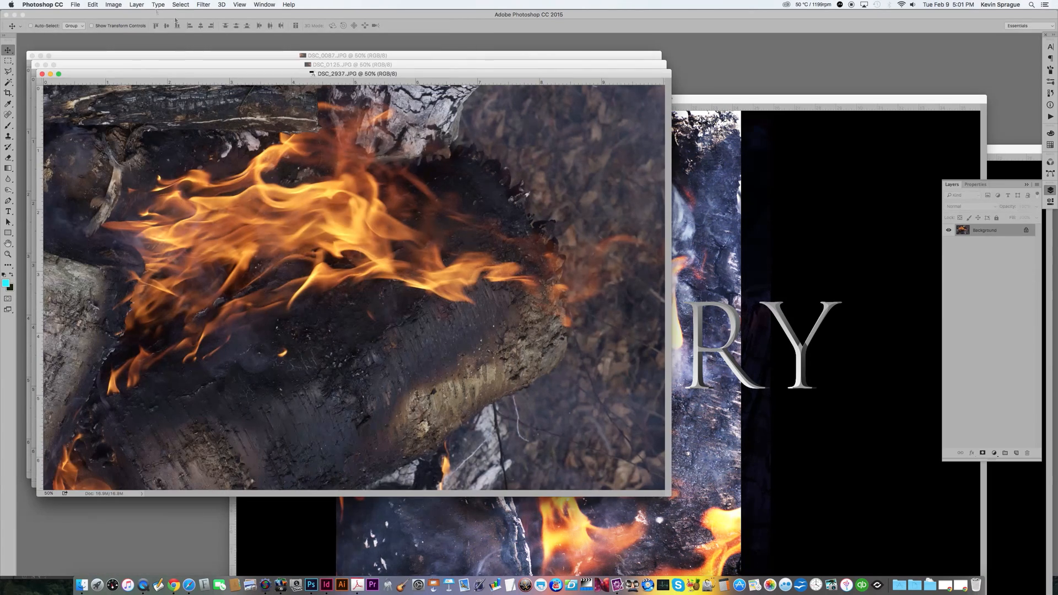
{"action": "left_click", "coordinate": [113, 4]}
{"action": "mouse_move", "coordinate": [132, 86]}
{"action": "left_click", "coordinate": [212, 100]}
{"action": "left_click_drag", "start_coordinate": [272, 260], "coordinate": [601, 278]}
{"action": "left_click", "coordinate": [432, 154]}
{"action": "key", "text": "super+w"}
{"action": "left_click", "coordinate": [495, 187]}
Step: Rotate DSC_0125 90° counter-clockwise, drag it into HENRY V TNSCO, and close it without saving
{"action": "left_click", "coordinate": [203, 126]}
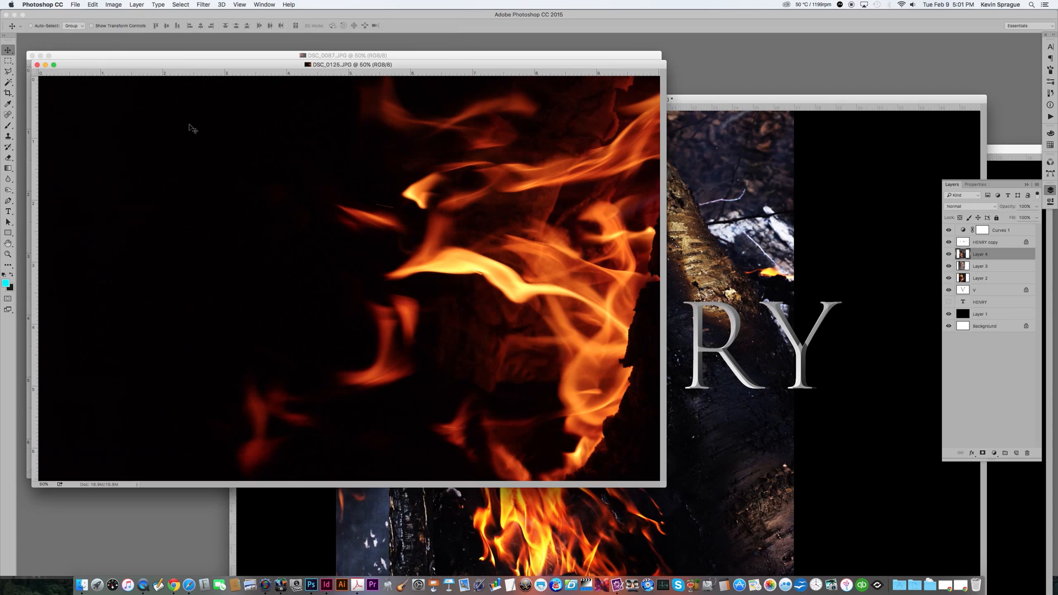
{"action": "left_click", "coordinate": [114, 4]}
{"action": "mouse_move", "coordinate": [132, 84]}
{"action": "left_click", "coordinate": [208, 101]}
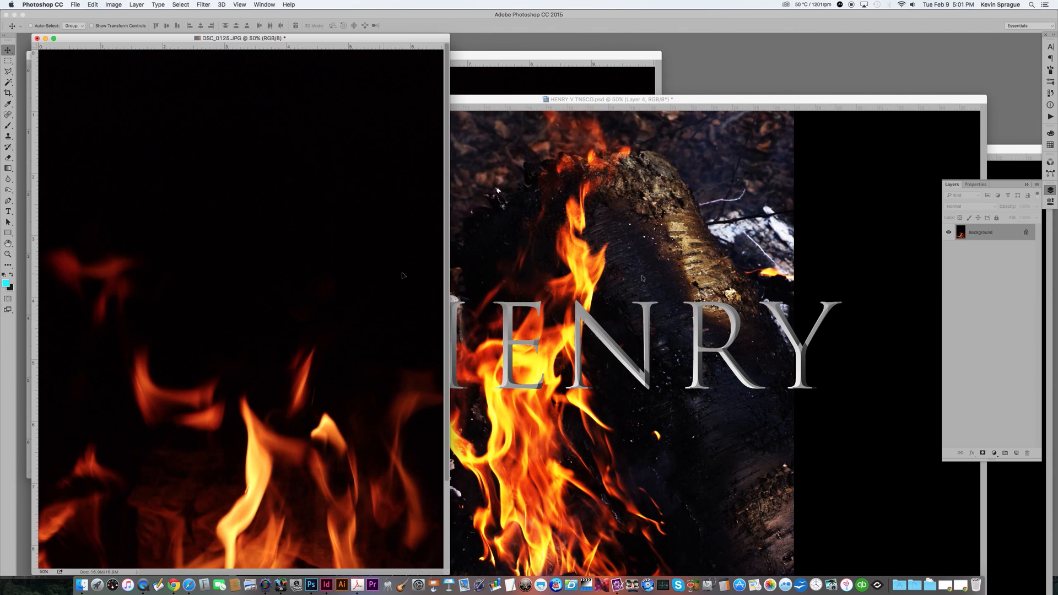
{"action": "left_click_drag", "start_coordinate": [385, 278], "coordinate": [600, 279]}
{"action": "left_click", "coordinate": [296, 77]}
{"action": "key", "text": "super+w"}
{"action": "left_click", "coordinate": [487, 186]}
Step: Rotate DSC_0087 90° counter-clockwise, bring it into HENRY V TNSCO, and close it without saving
{"action": "left_click", "coordinate": [132, 4]}
{"action": "left_click", "coordinate": [119, 77]}
{"action": "left_click", "coordinate": [122, 4]}
{"action": "mouse_move", "coordinate": [132, 84]}
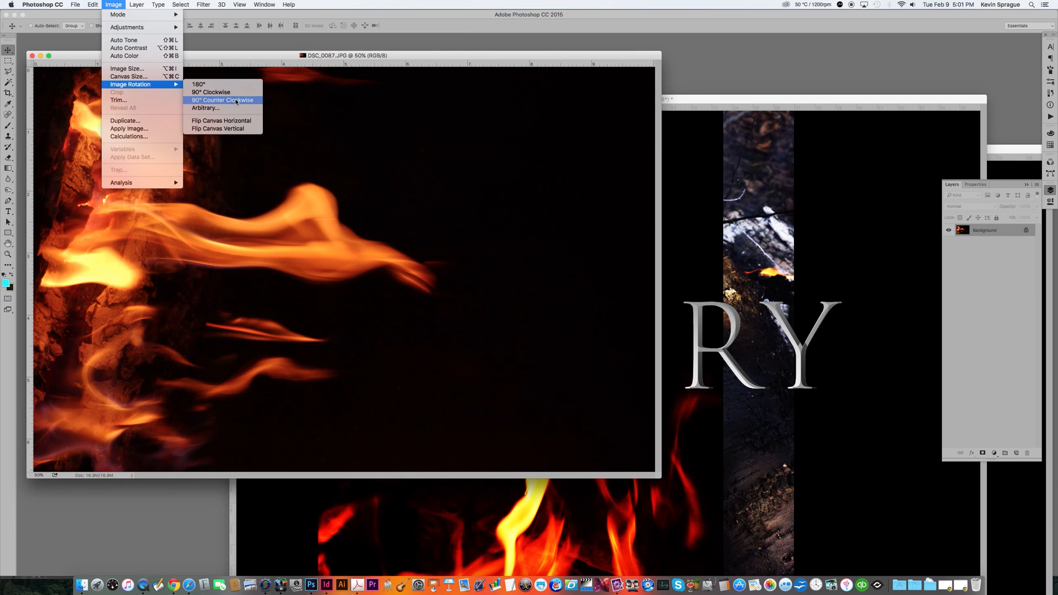
{"action": "left_click", "coordinate": [208, 101]}
{"action": "left_click", "coordinate": [202, 148]}
{"action": "key", "text": "super+w"}
{"action": "left_click", "coordinate": [501, 188]}
Step: Switch to full-screen mode and show only Layer 2 among the fire layers
{"action": "key", "text": "f"}
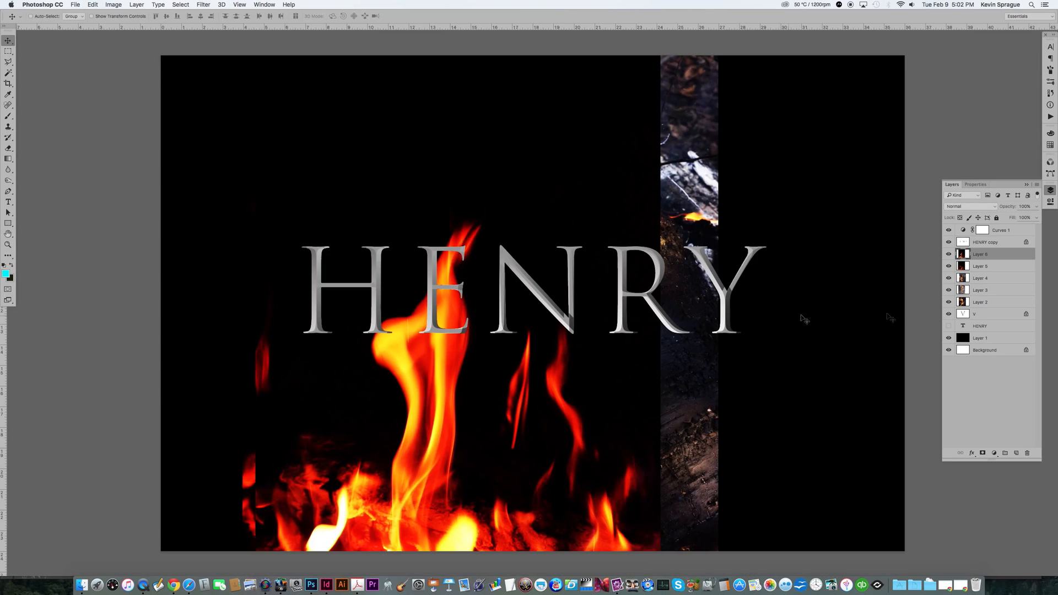
{"action": "left_click", "coordinate": [948, 301]}
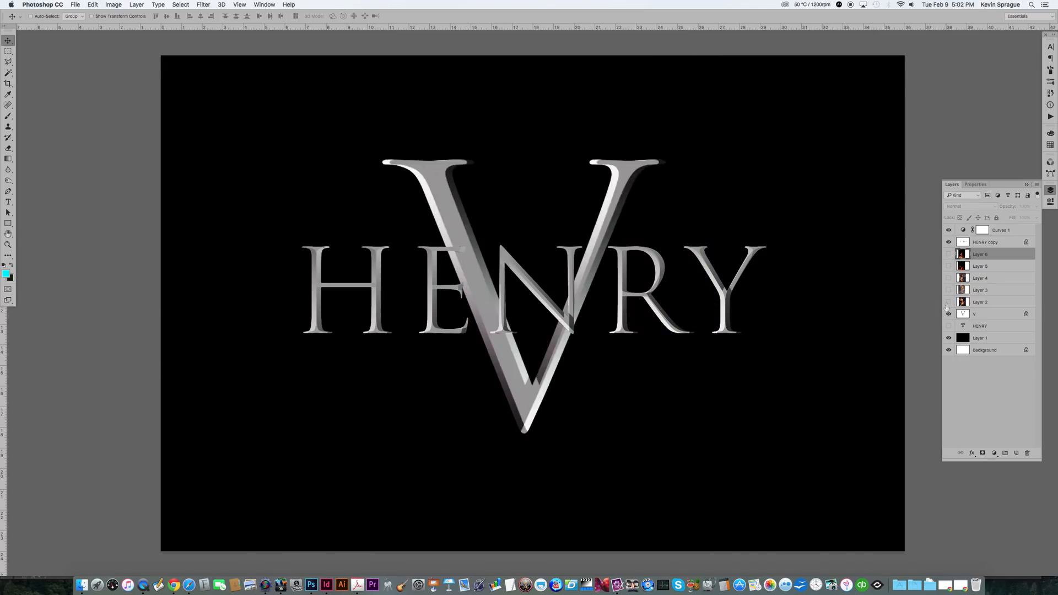
{"action": "left_click", "coordinate": [948, 302]}
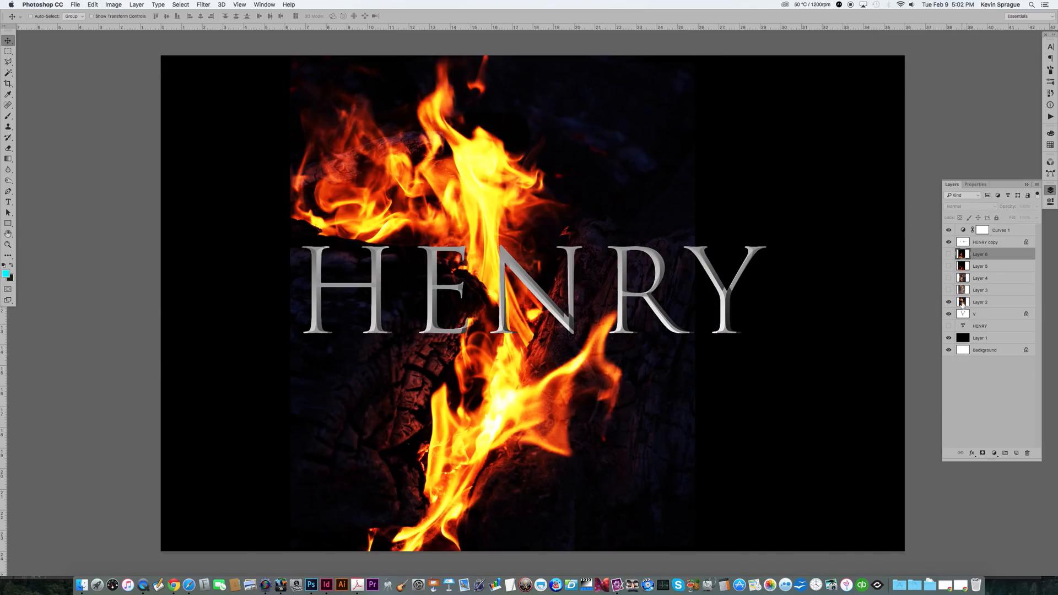
Step: Restack the V layer and Layer 2 so Layer 2 sits above the V, just below HENRY copy
{"action": "left_click_drag", "start_coordinate": [963, 314], "coordinate": [963, 238]}
{"action": "left_click_drag", "start_coordinate": [963, 326], "coordinate": [962, 261]}
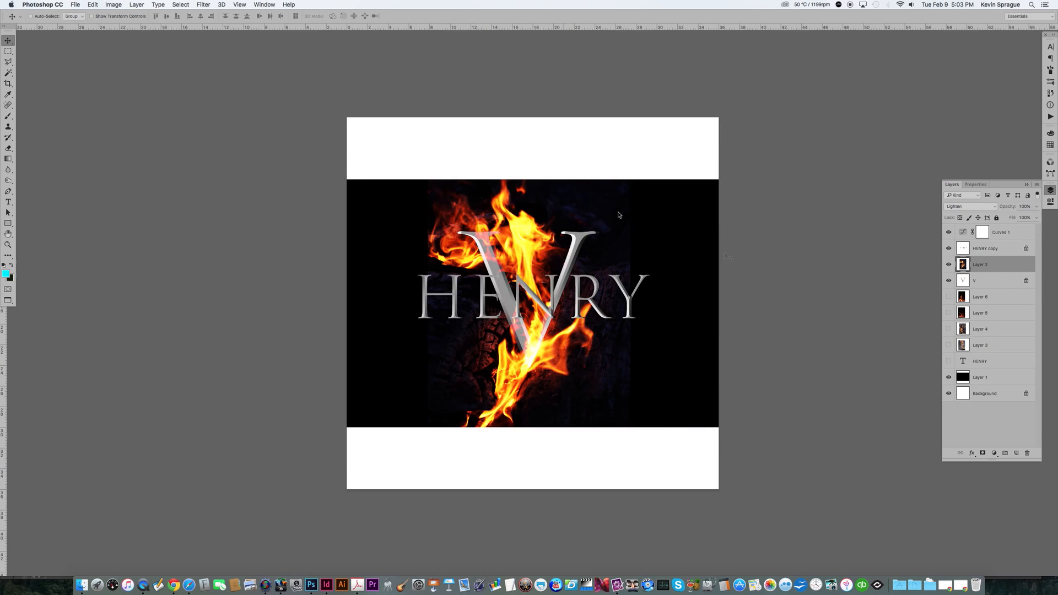
Step: Fill Layer 1 with black
{"action": "left_click", "coordinate": [977, 377]}
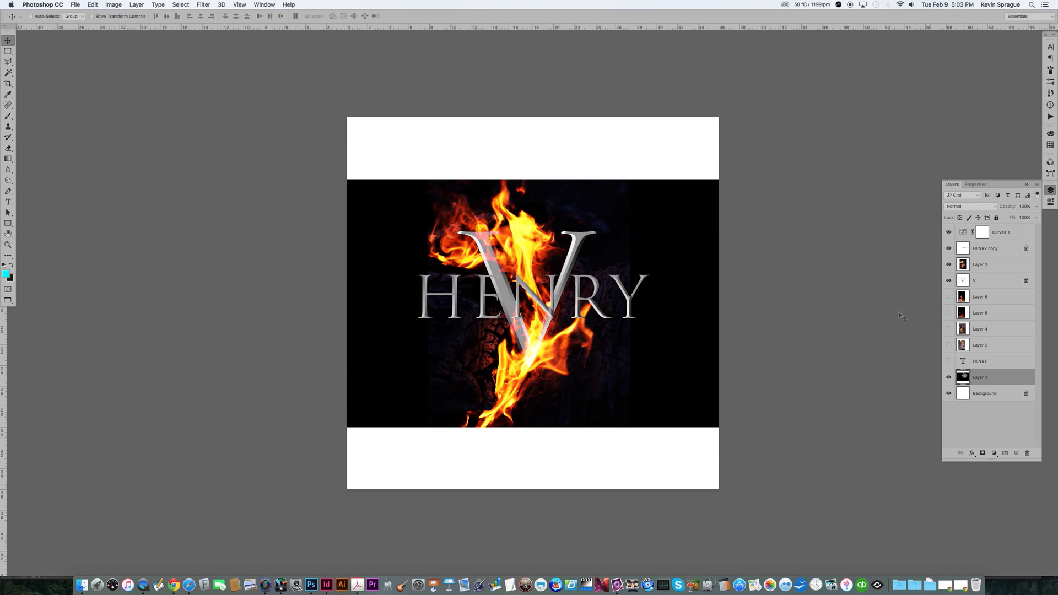
{"action": "left_click", "coordinate": [90, 4]}
{"action": "left_click", "coordinate": [110, 130]}
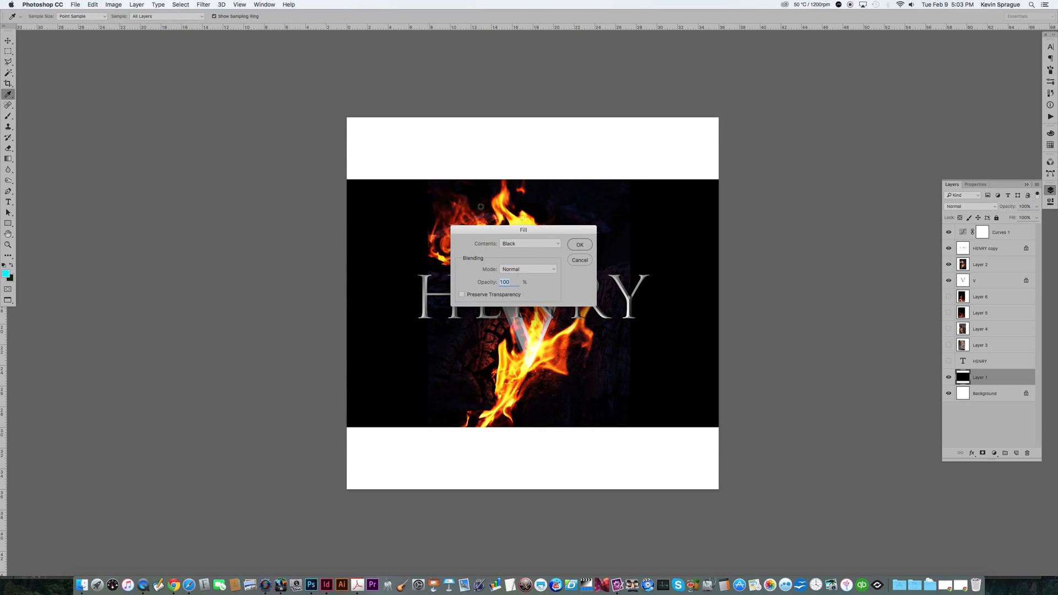
{"action": "left_click", "coordinate": [581, 245]}
Step: Select Layer 2 and apply a Curves adjustment to its fire image
{"action": "key", "text": "v"}
{"action": "key", "text": "super+equal"}
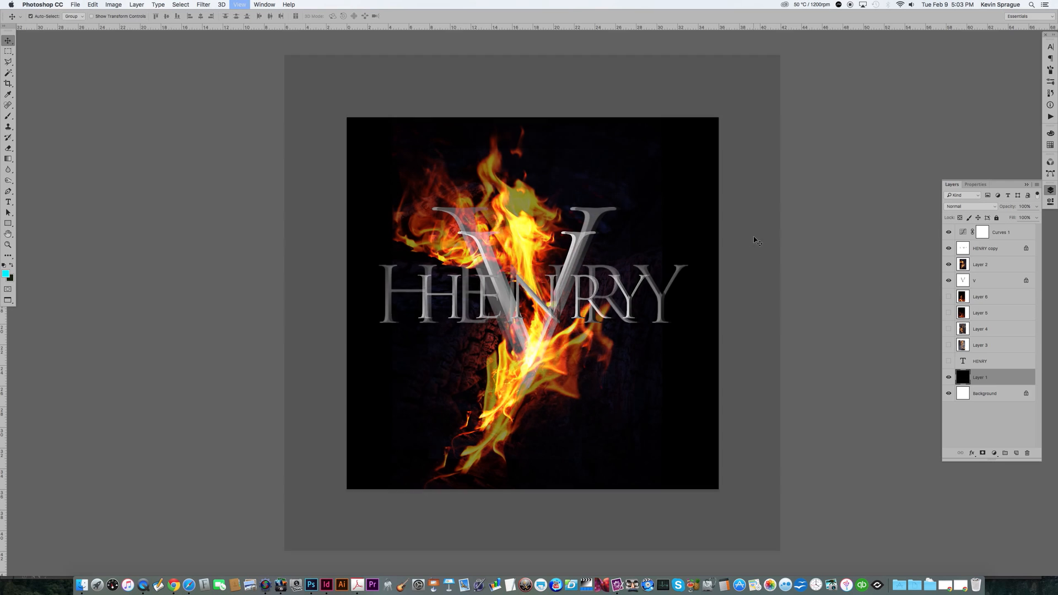
{"action": "key", "text": "super+equal"}
{"action": "key", "text": "super+minus"}
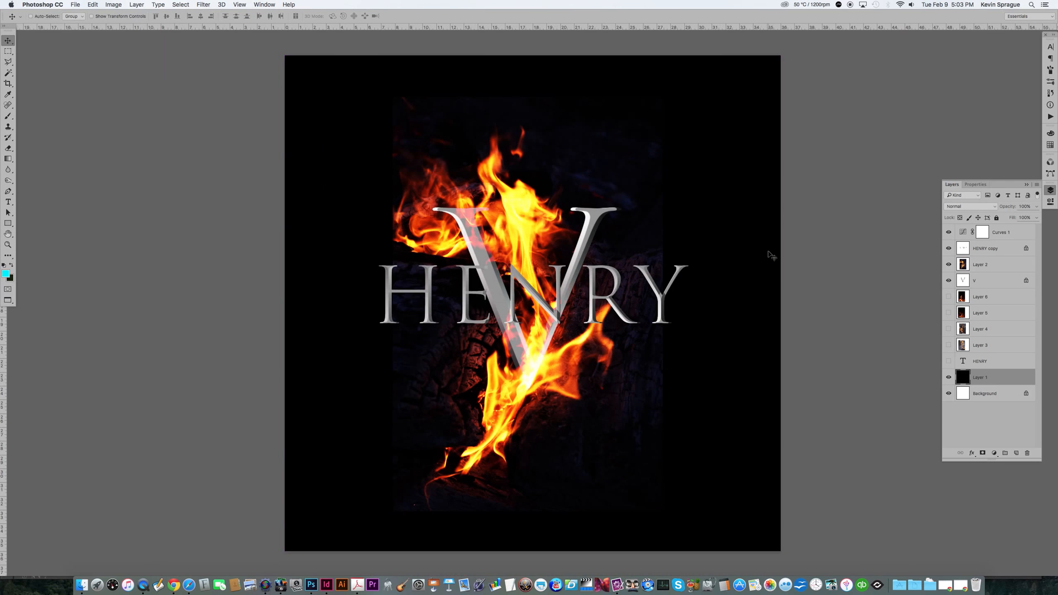
{"action": "left_click", "coordinate": [961, 266]}
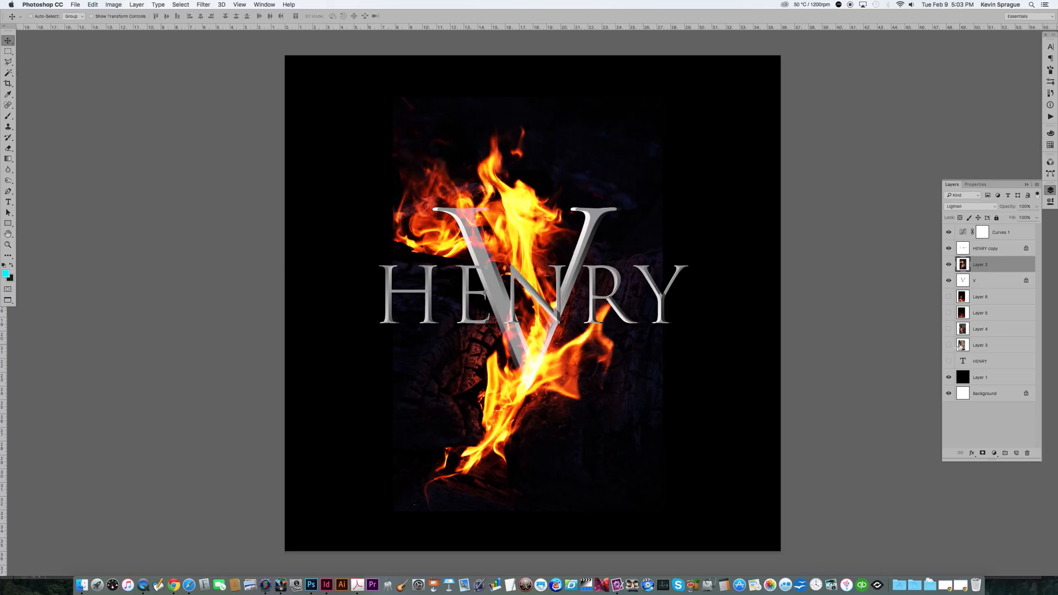
{"action": "key", "text": "super+m"}
{"action": "mouse_move", "coordinate": [875, 433]}
{"action": "left_mouse_down"}
{"action": "mouse_move", "coordinate": [856, 433]}
{"action": "mouse_move", "coordinate": [877, 433]}
{"action": "left_mouse_up"}
{"action": "left_click_drag", "start_coordinate": [774, 536], "coordinate": [786, 537]}
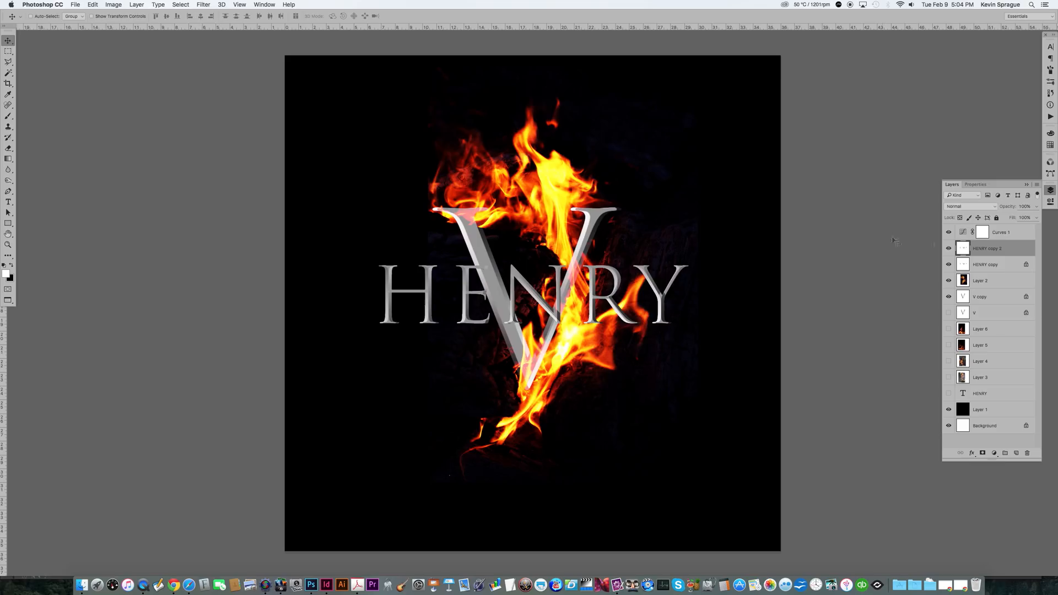
Step: Fill the HENRY copy 2 layer with black
{"action": "left_click", "coordinate": [949, 249]}
{"action": "left_click", "coordinate": [947, 249]}
{"action": "left_click", "coordinate": [93, 4]}
{"action": "left_click", "coordinate": [94, 129]}
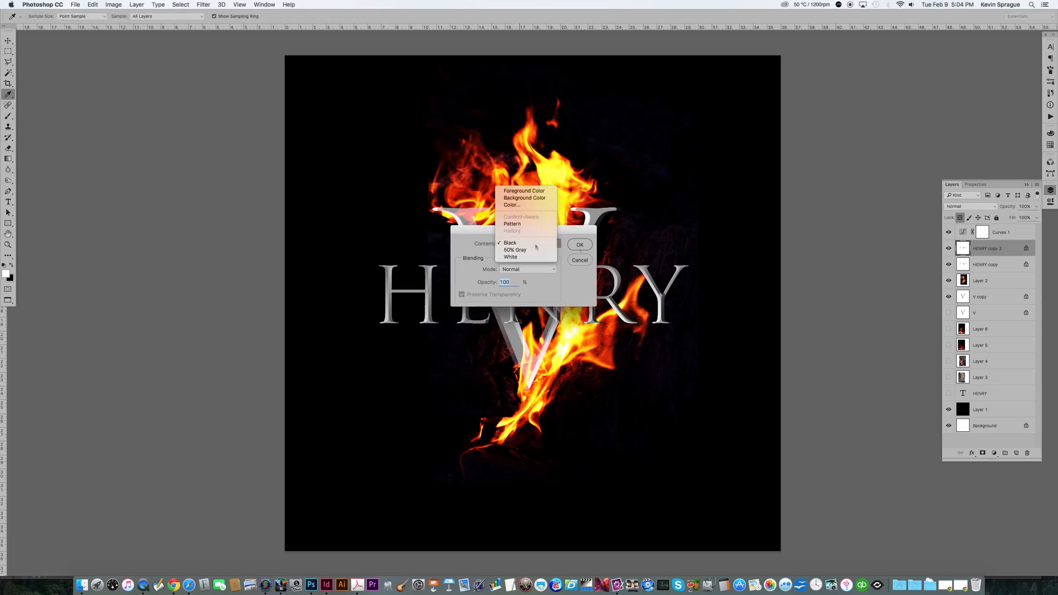
{"action": "left_click", "coordinate": [520, 246]}
Step: Apply a Gaussian Blur with a 16.2 pixel radius to the HENRY copy 2 layer
{"action": "left_click", "coordinate": [204, 4]}
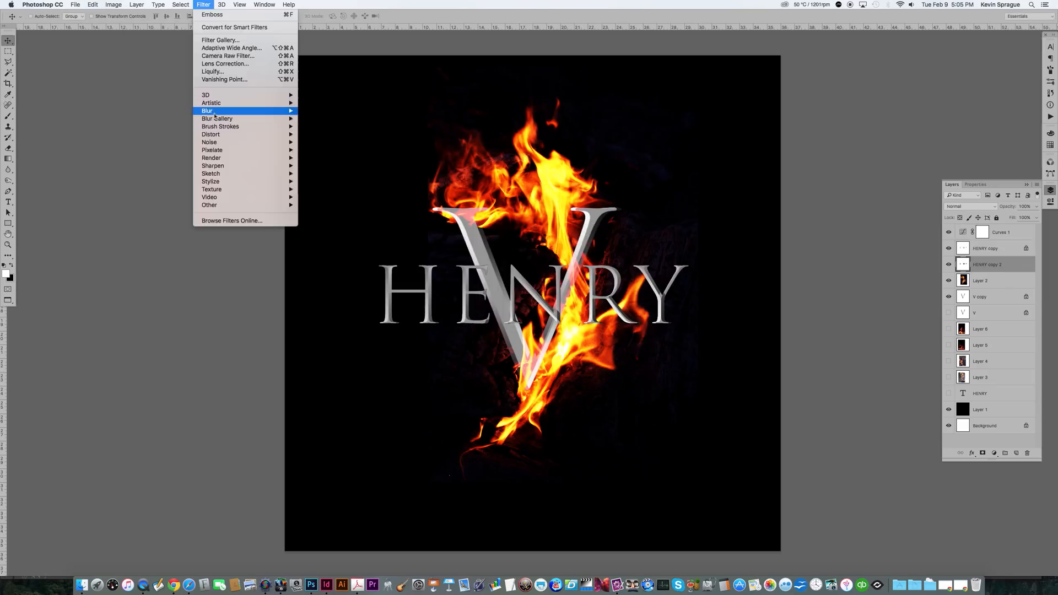
{"action": "mouse_move", "coordinate": [265, 111]}
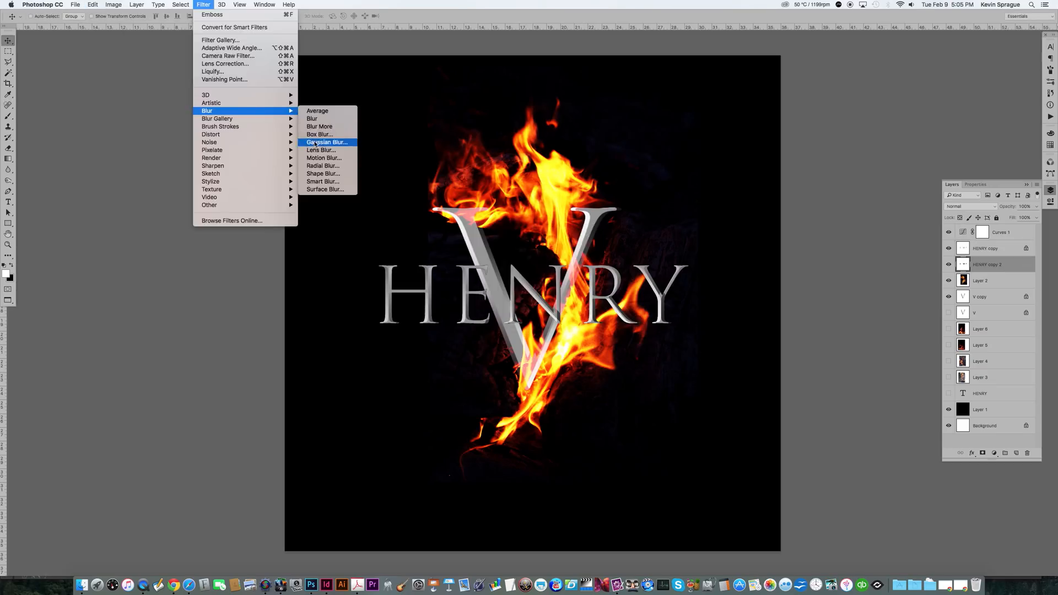
{"action": "left_click", "coordinate": [315, 142]}
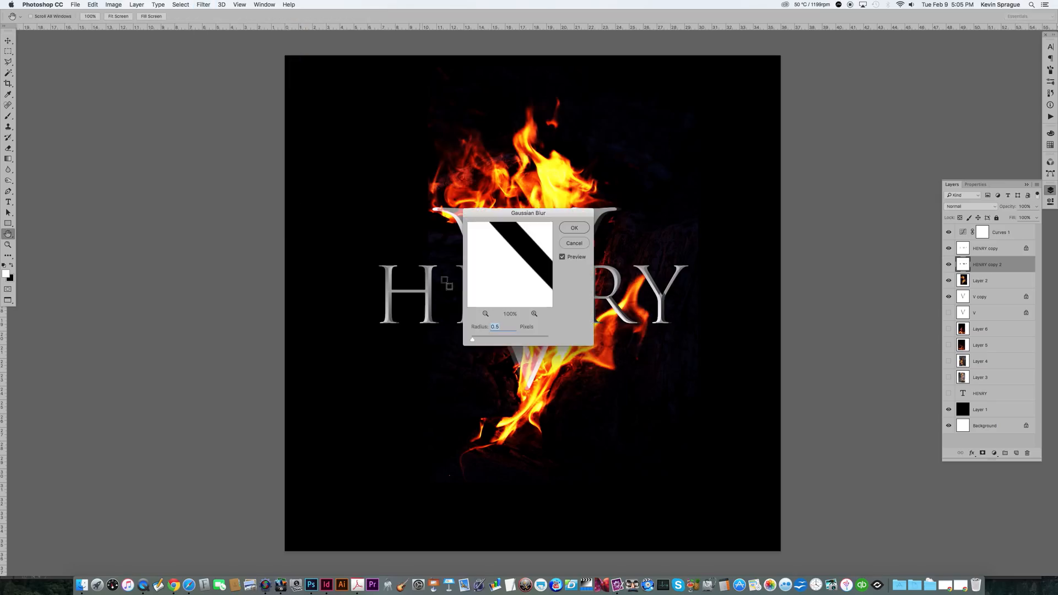
{"action": "left_click", "coordinate": [500, 340]}
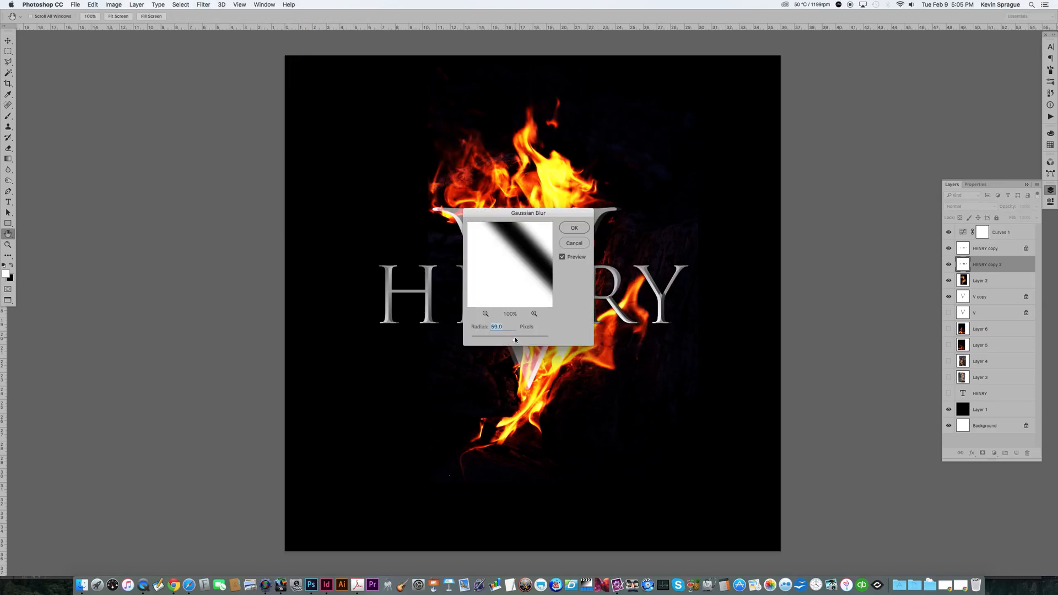
{"action": "left_click_drag", "start_coordinate": [515, 340], "coordinate": [507, 340]}
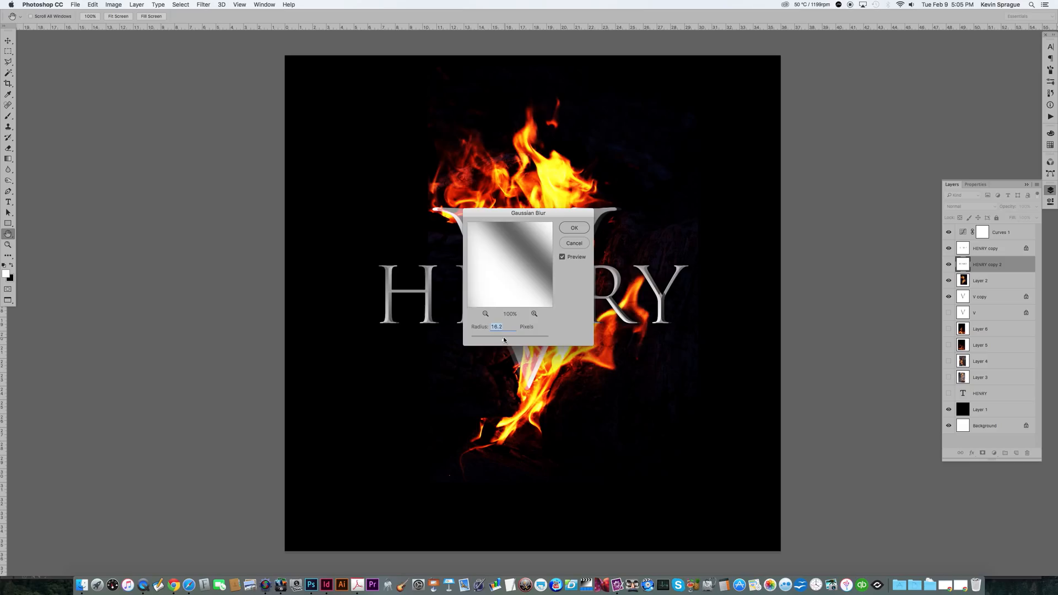
{"action": "left_click_drag", "start_coordinate": [557, 218], "coordinate": [384, 149]}
{"action": "left_click", "coordinate": [507, 321]}
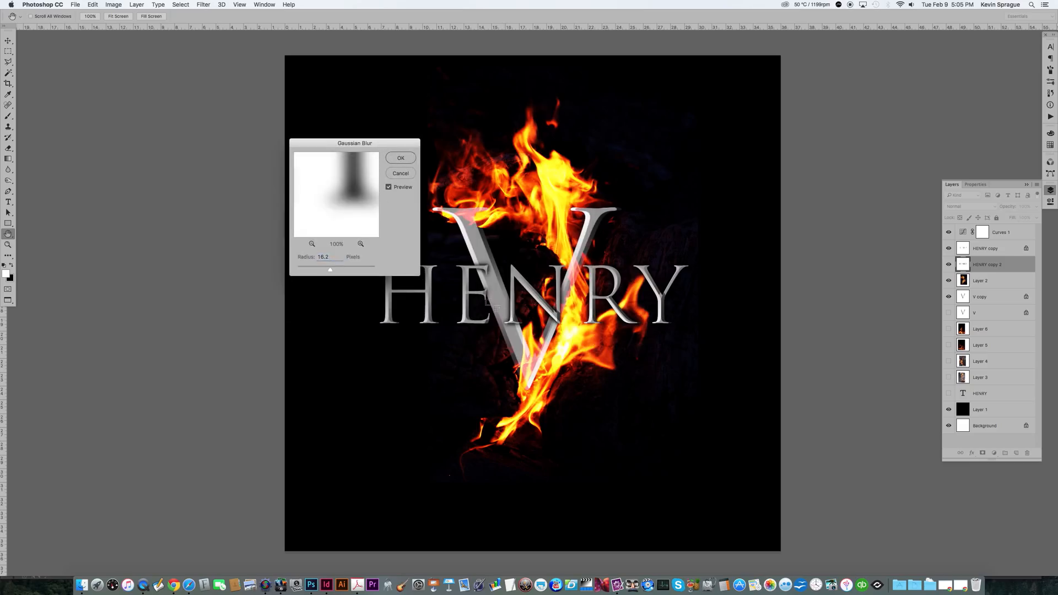
{"action": "left_click", "coordinate": [328, 271]}
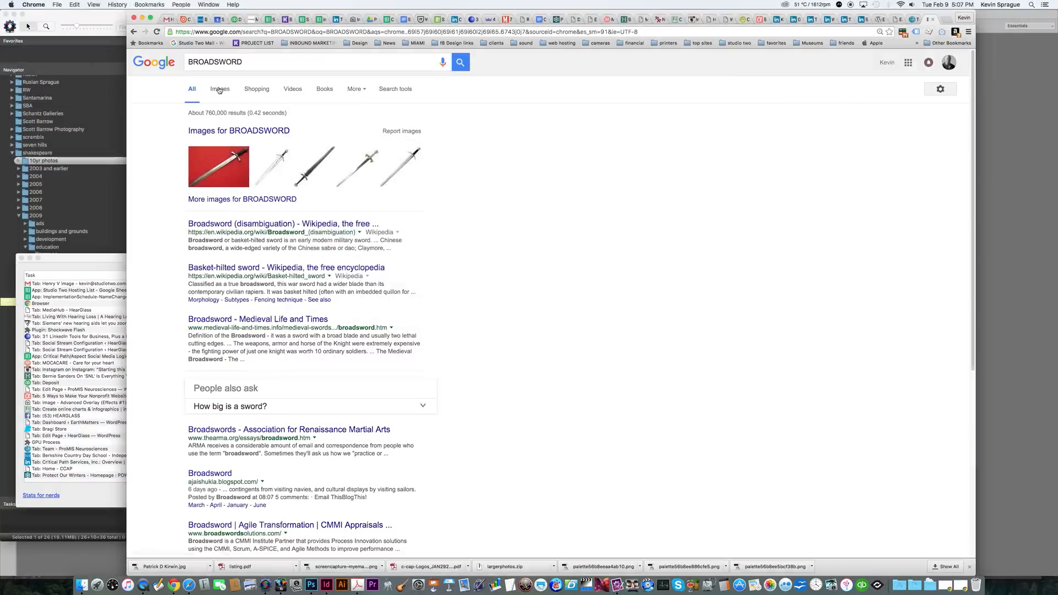
Step: Switch to Chrome and filter the BROADSWORD image search to images labeled for reuse with modification
{"action": "left_click", "coordinate": [219, 90]}
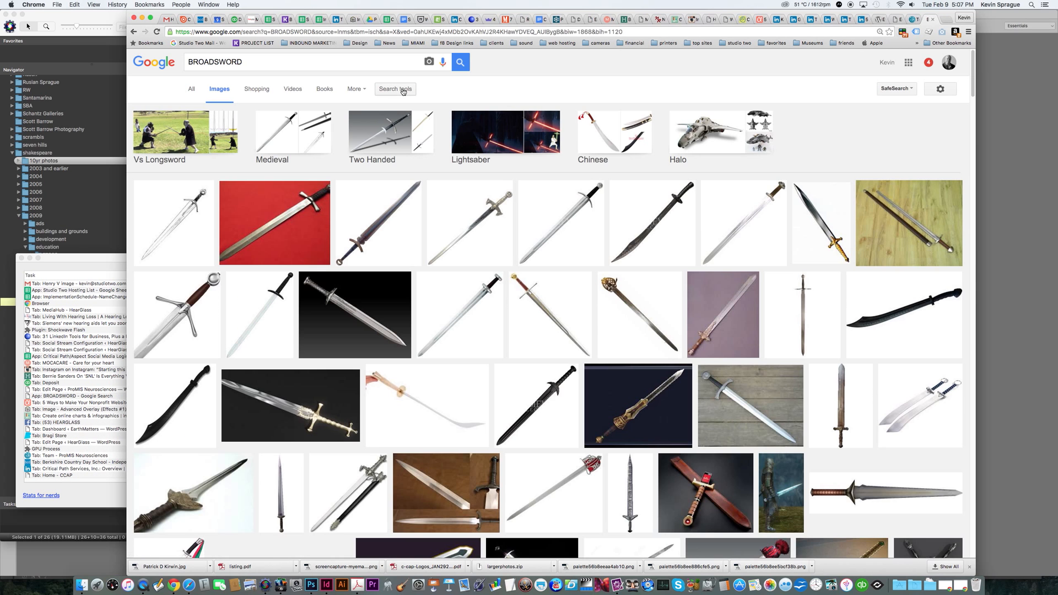
{"action": "left_click", "coordinate": [402, 89]}
{"action": "left_click", "coordinate": [394, 114]}
{"action": "left_click", "coordinate": [395, 117]}
{"action": "left_click", "coordinate": [356, 116]}
{"action": "left_click", "coordinate": [347, 142]}
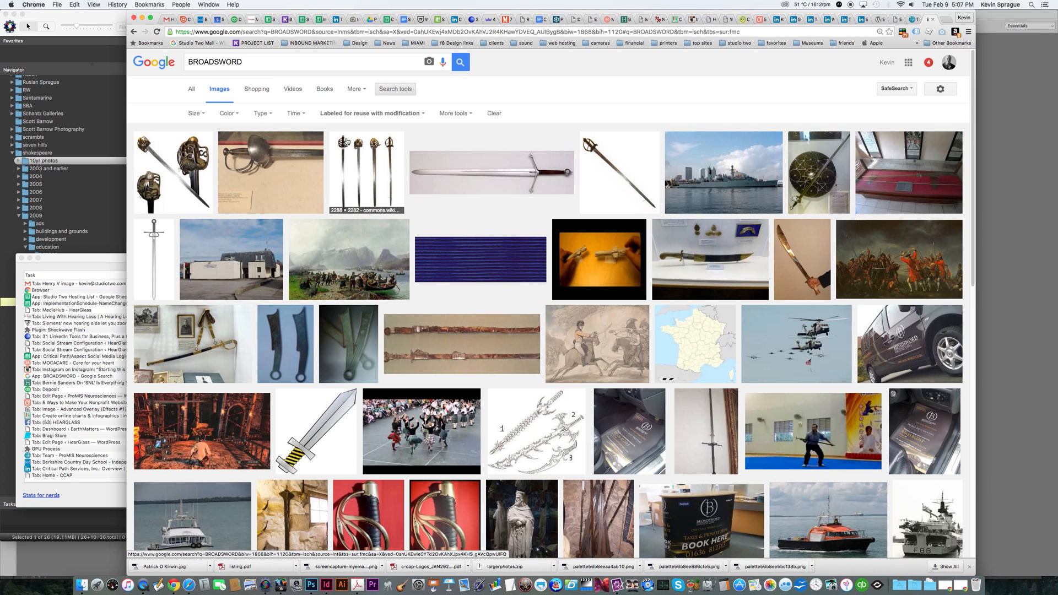
Step: Open the full-size Scottish claymore replica image from Wikipedia
{"action": "left_click", "coordinate": [460, 174]}
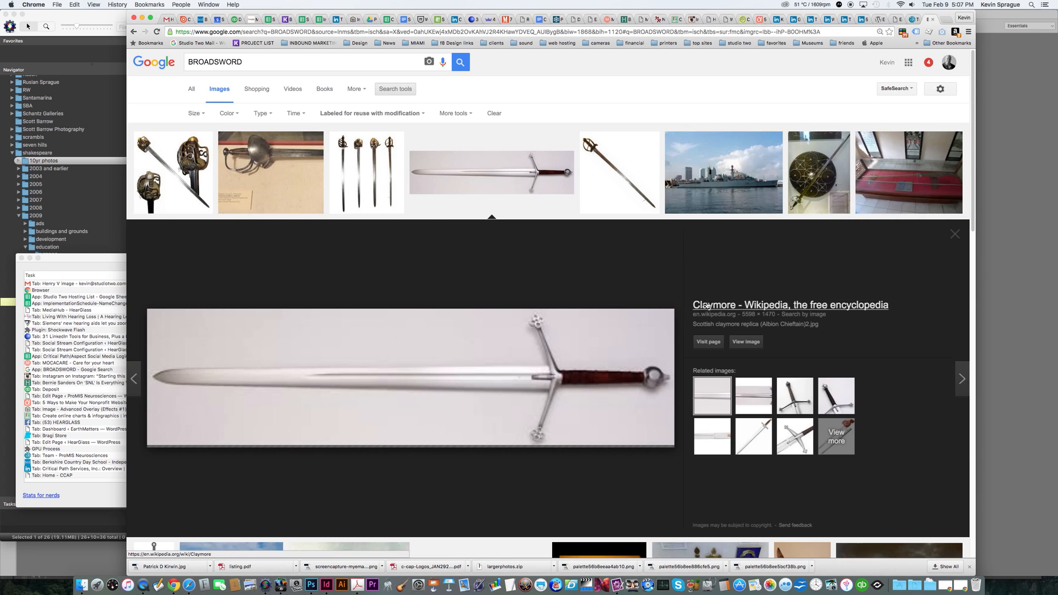
{"action": "left_click", "coordinate": [723, 344]}
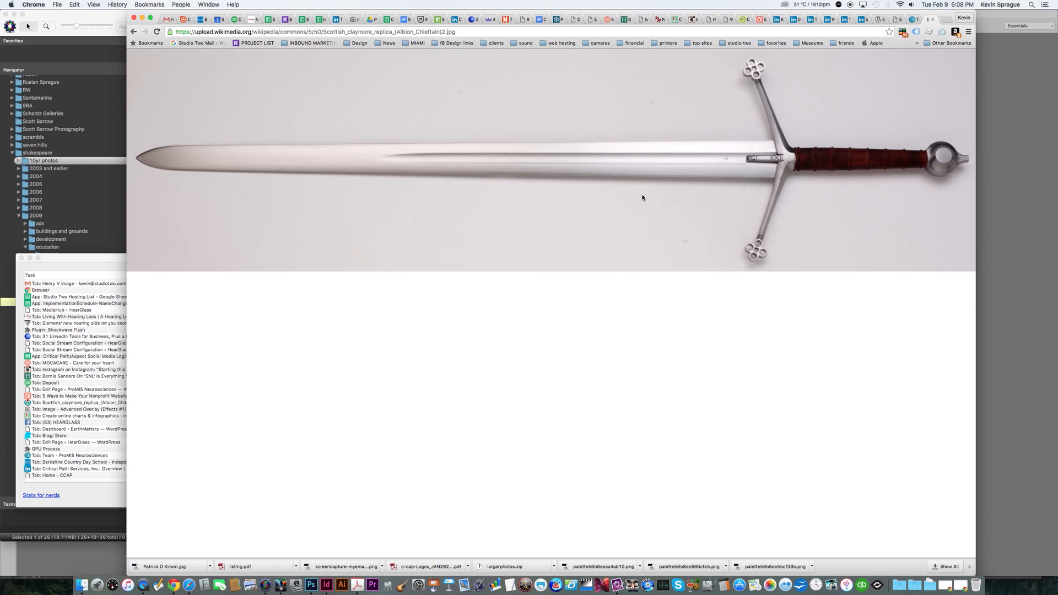
{"action": "left_click", "coordinate": [630, 211]}
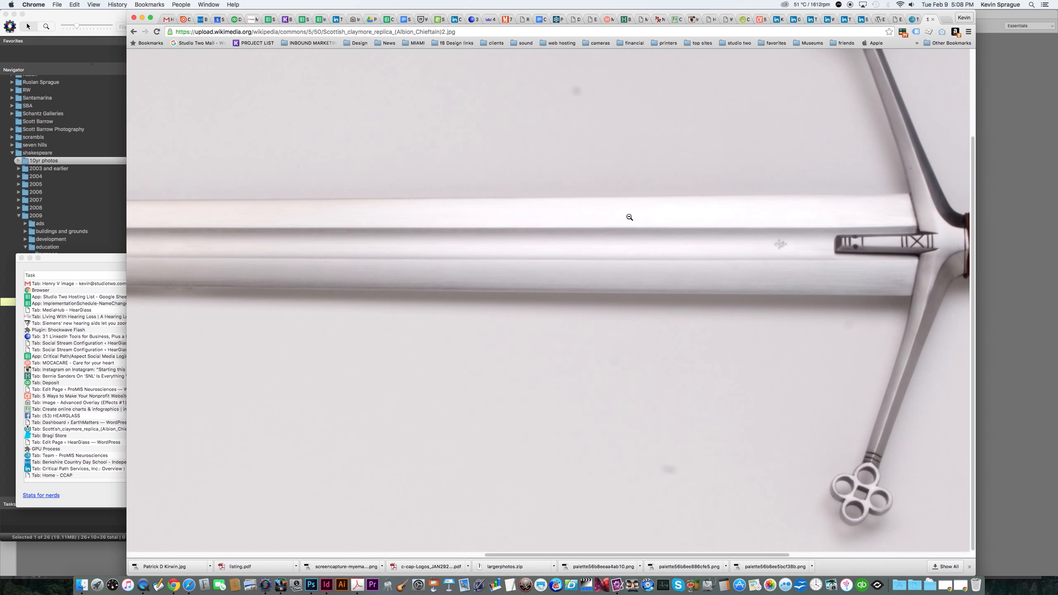
Step: Copy the claymore image and switch back to Photoshop
{"action": "right_click", "coordinate": [629, 231]}
{"action": "left_click", "coordinate": [656, 250]}
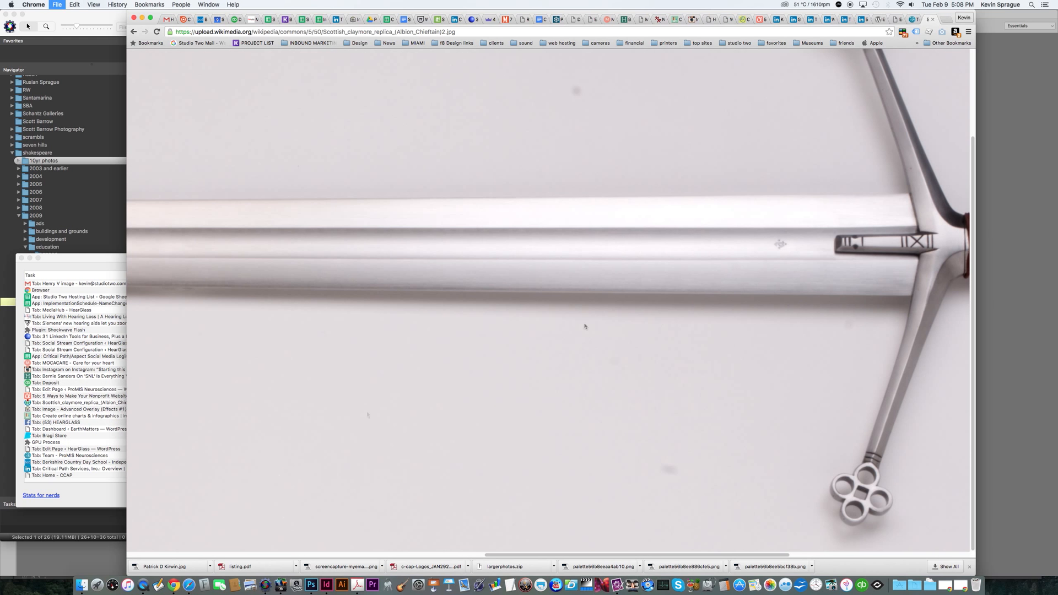
{"action": "left_click", "coordinate": [311, 584]}
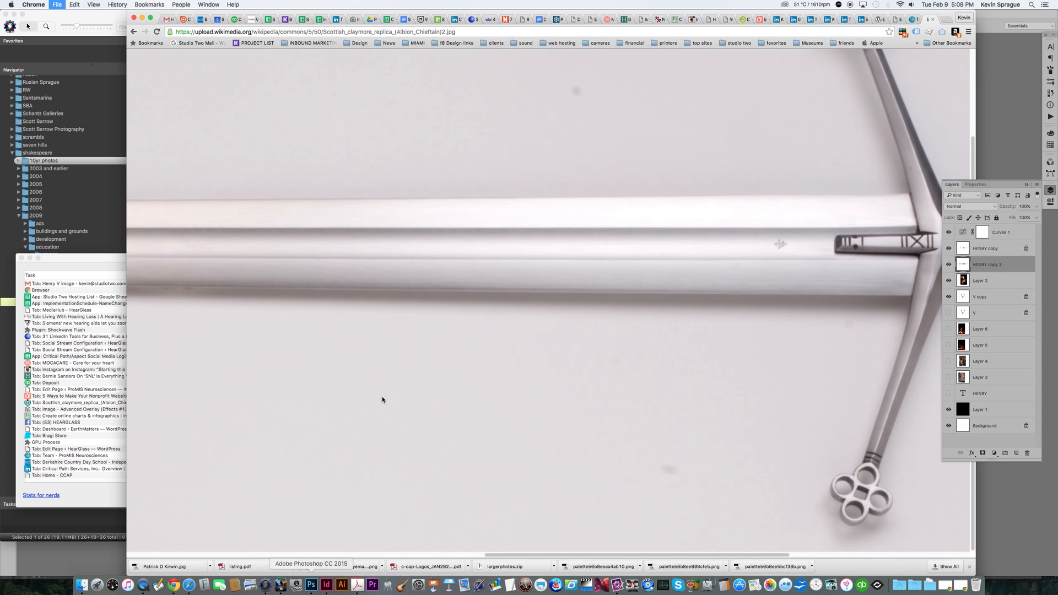
Step: Rotate the pasted claymore upright and position it over the centre of the composition with Free Transform
{"action": "key", "text": "super+minus"}
{"action": "key", "text": "super+t"}
{"action": "left_click_drag", "start_coordinate": [728, 343], "coordinate": [624, 316]}
{"action": "left_click_drag", "start_coordinate": [642, 276], "coordinate": [519, 194]}
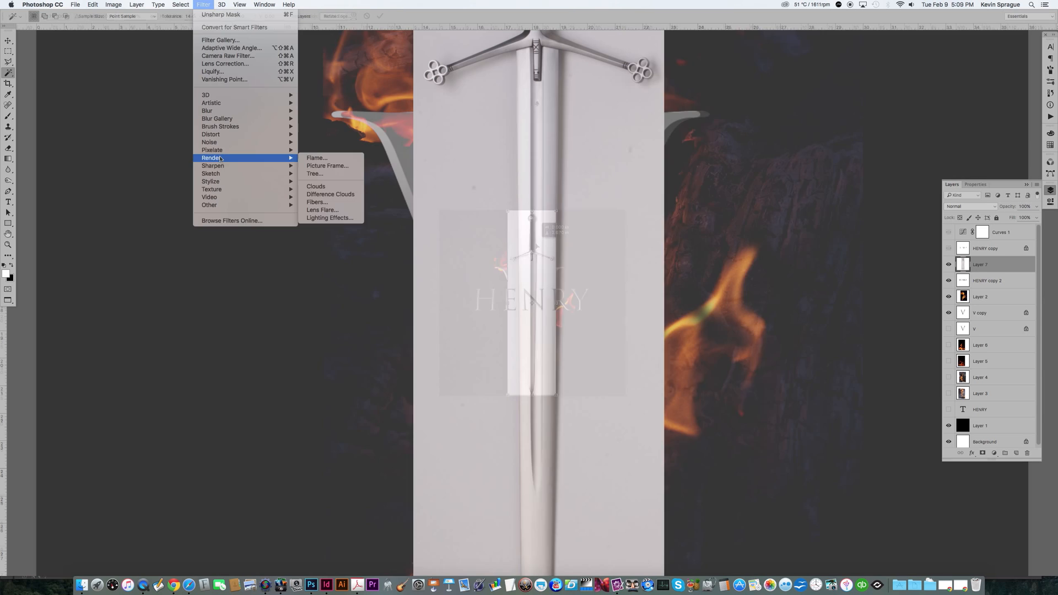
Step: Sharpen the claymore layer with Unsharp Mask at Amount 84% and Radius 6.2 pixels
{"action": "mouse_move", "coordinate": [265, 165]}
{"action": "left_click", "coordinate": [328, 205]}
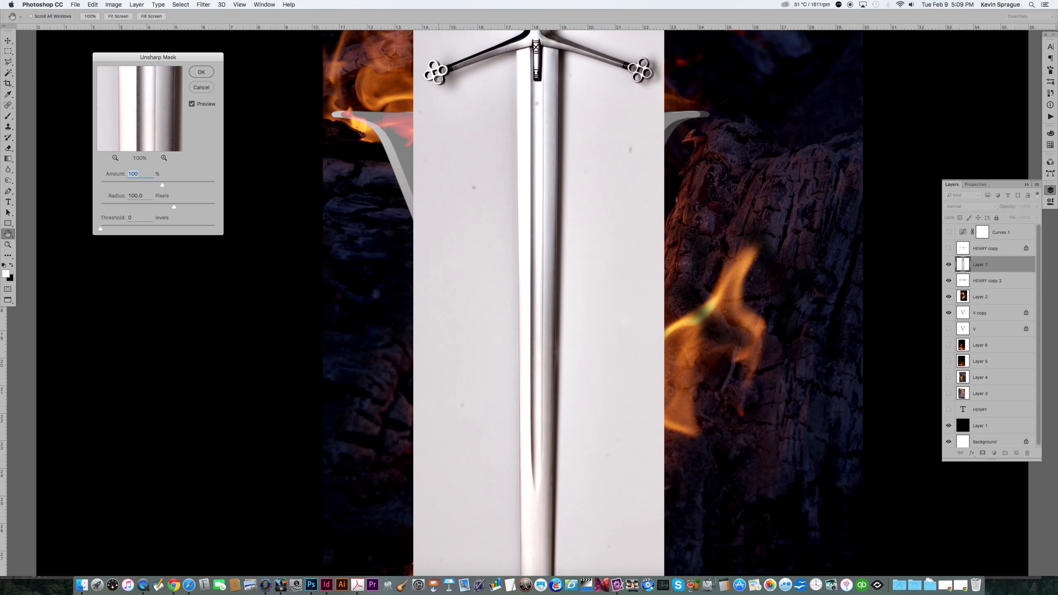
{"action": "key", "text": "super+0"}
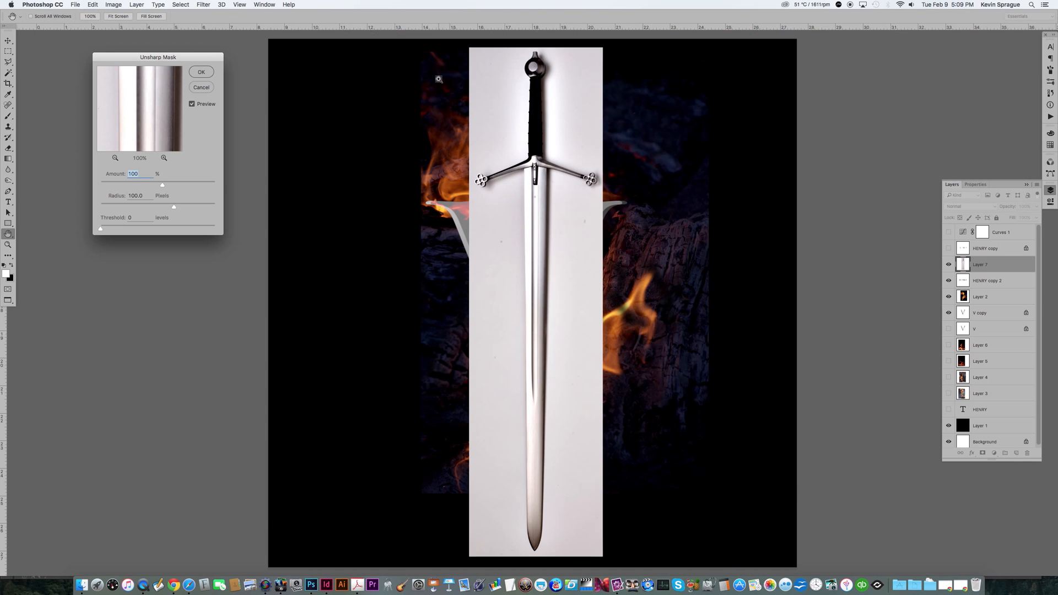
{"action": "left_click", "coordinate": [141, 184]}
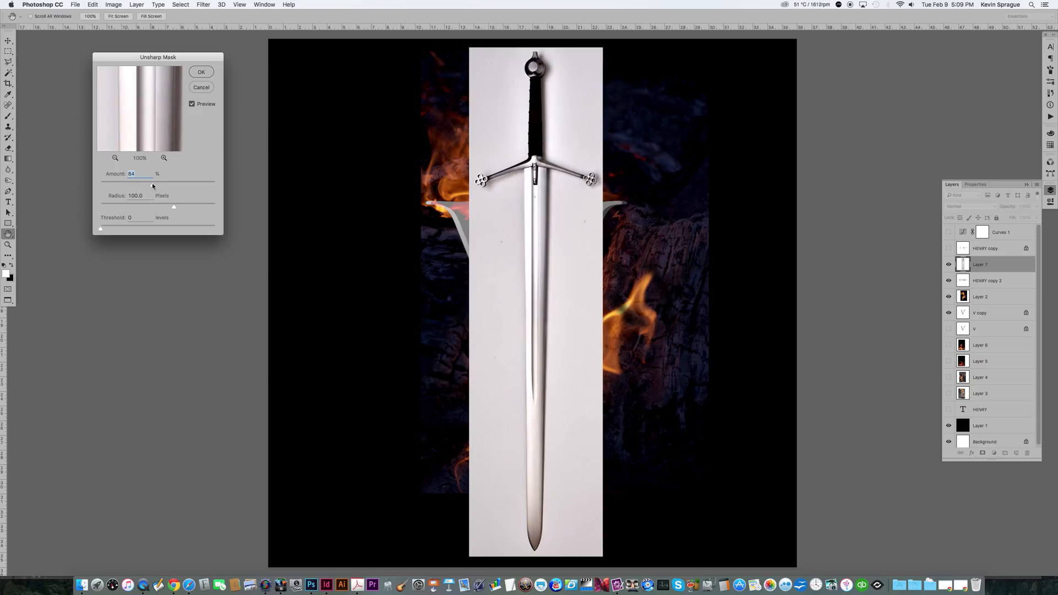
{"action": "left_click", "coordinate": [113, 205]}
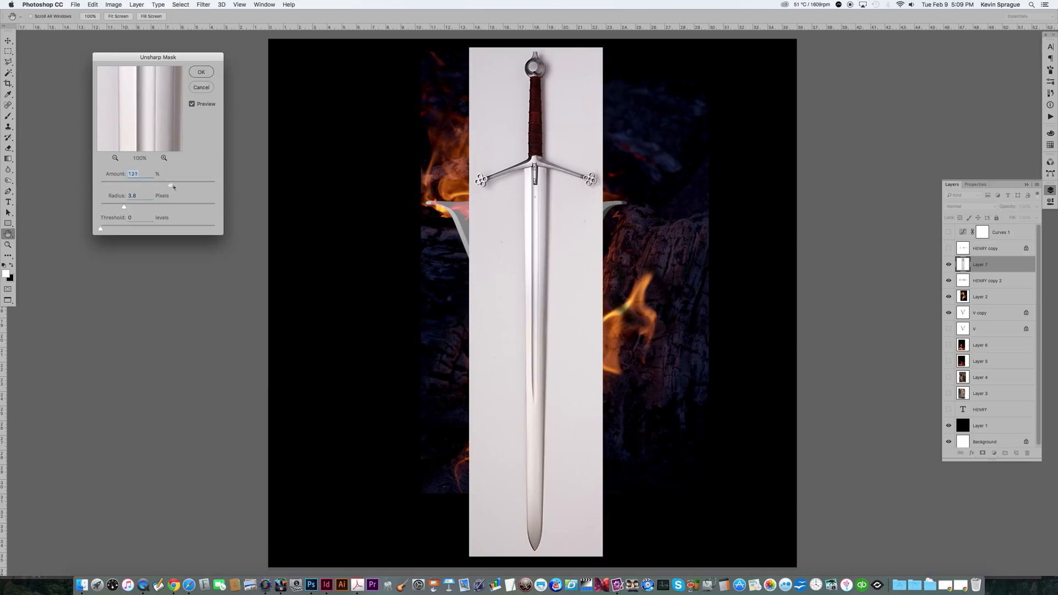
{"action": "left_click_drag", "start_coordinate": [186, 185], "coordinate": [159, 186]}
{"action": "left_click", "coordinate": [135, 206]}
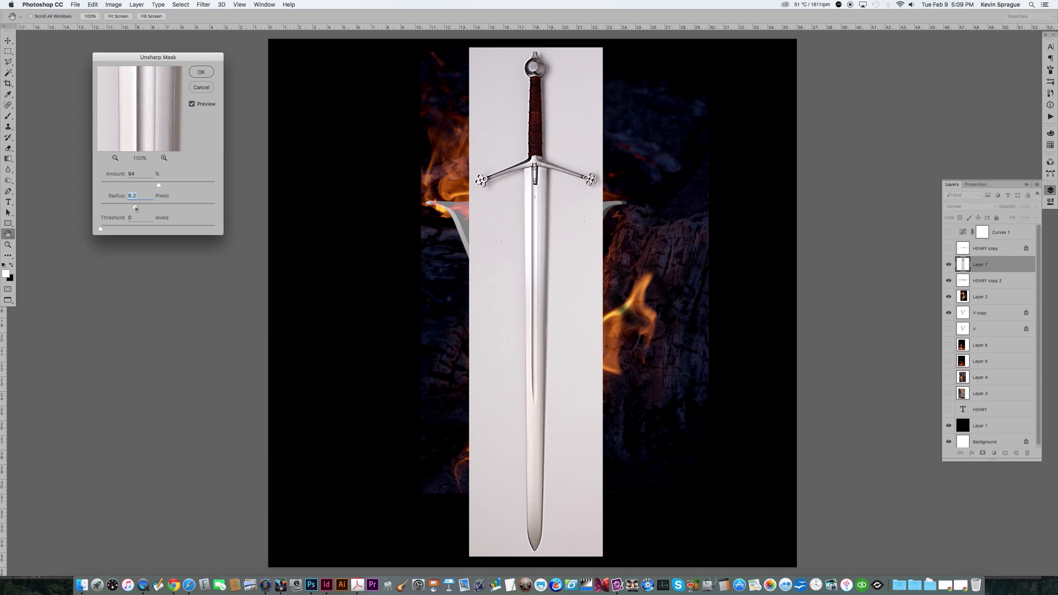
{"action": "key", "text": "Return"}
Step: Select the white background around the claymore with the Magic Wand
{"action": "left_click", "coordinate": [494, 106]}
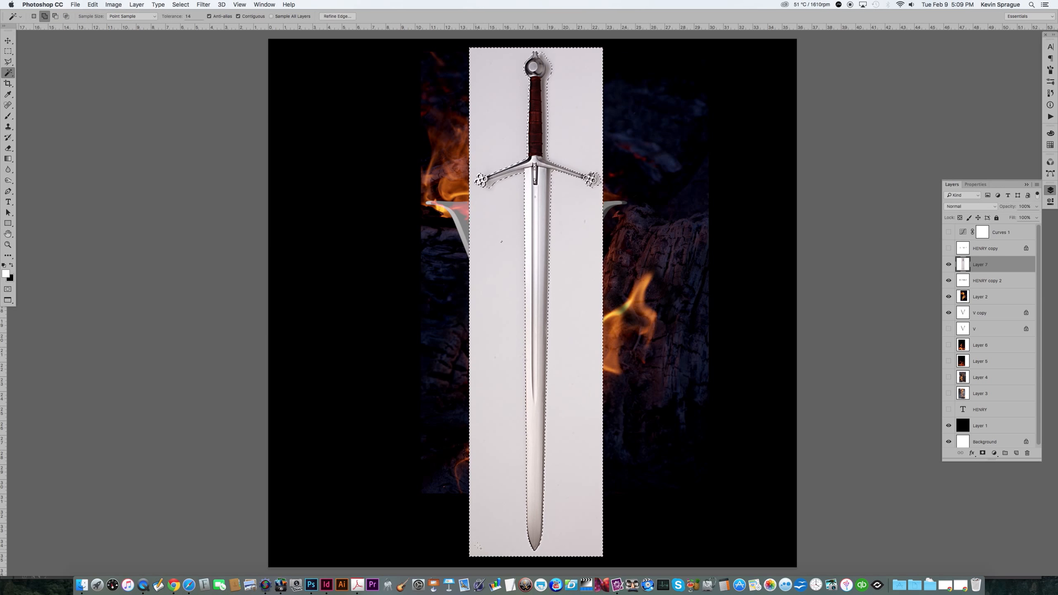
{"action": "left_click", "coordinate": [510, 176], "text": "shift"}
{"action": "left_click", "coordinate": [548, 70], "text": "shift"}
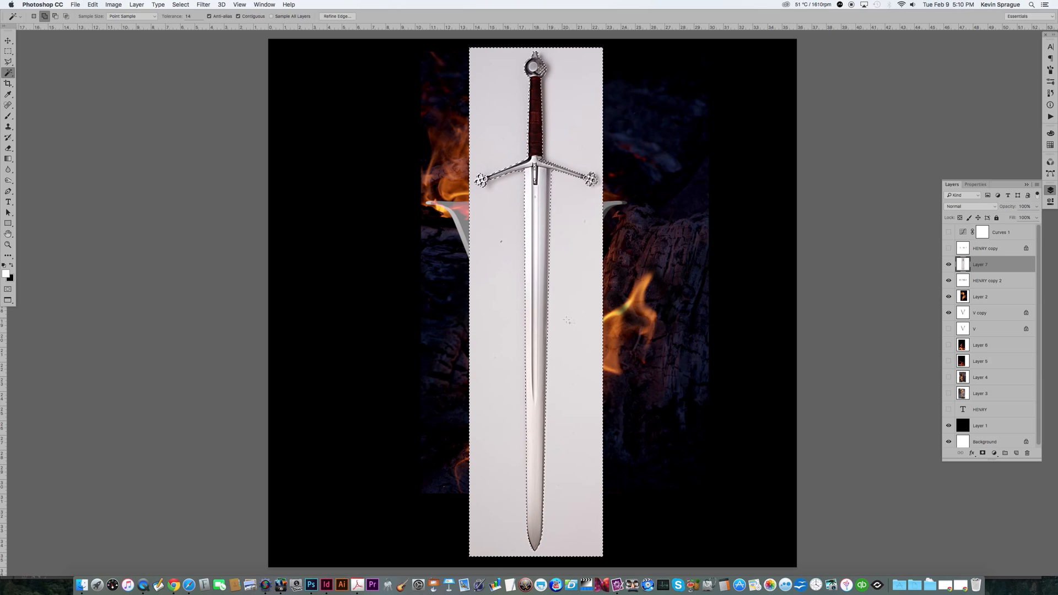
Step: Remove the pommel's interior from the selection with an elliptical marquee
{"action": "left_click", "coordinate": [8, 244]}
{"action": "left_click_drag", "start_coordinate": [504, 48], "coordinate": [585, 101]}
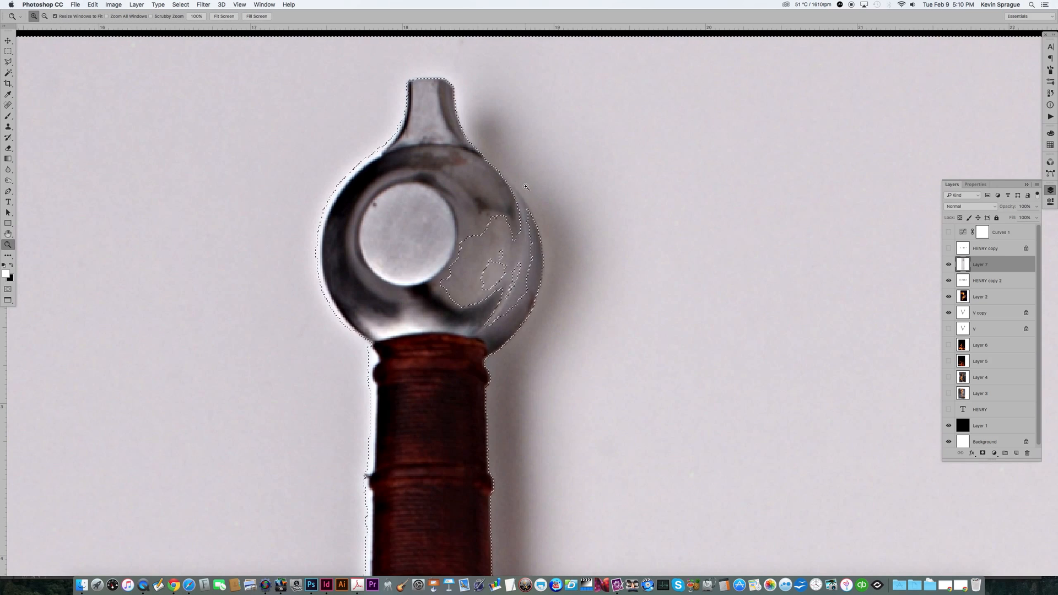
{"action": "left_click_drag", "start_coordinate": [8, 50], "coordinate": [44, 59]}
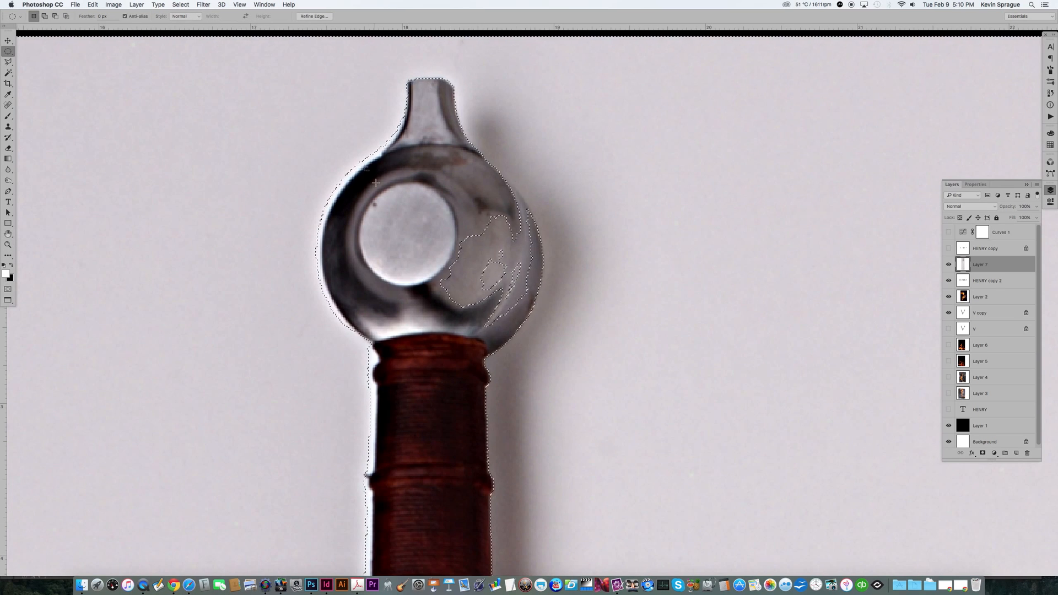
{"action": "left_click_drag", "start_coordinate": [364, 175], "coordinate": [529, 347]}
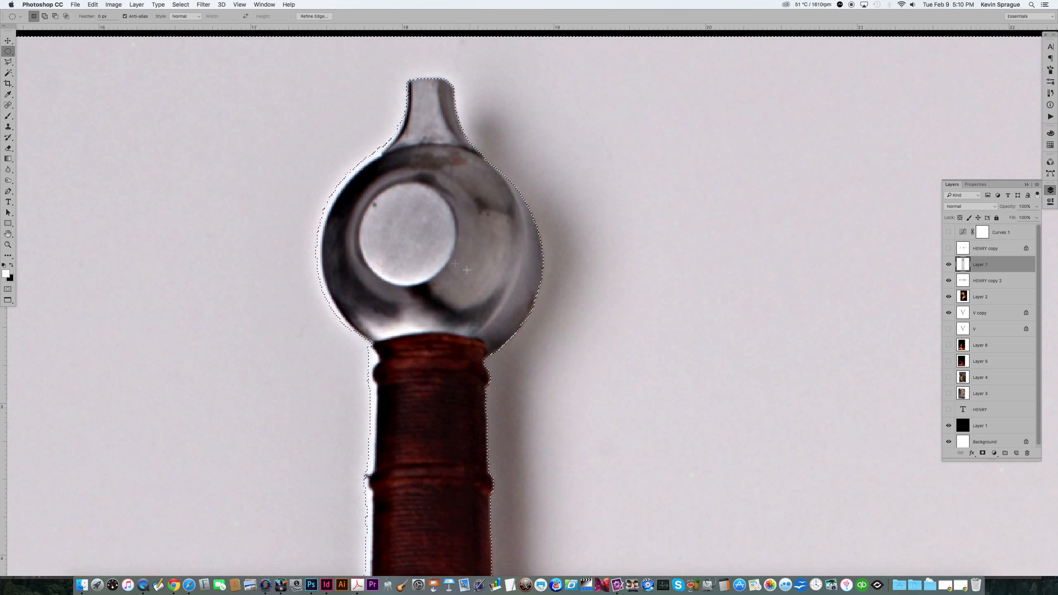
{"action": "key", "text": "super+0"}
Step: Add the background inside and around the left quatrefoil of the crossguard to the selection with the Magic Wand
{"action": "left_click", "coordinate": [8, 244]}
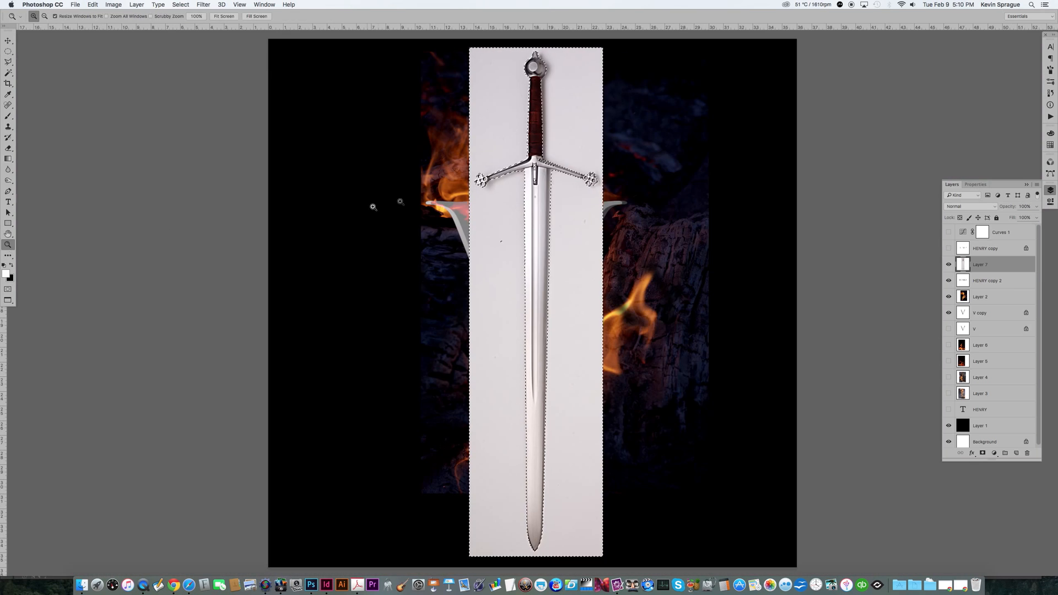
{"action": "left_click_drag", "start_coordinate": [466, 165], "coordinate": [502, 203]}
{"action": "left_click", "coordinate": [8, 73]}
{"action": "left_click", "coordinate": [466, 196], "text": "shift"}
{"action": "left_click", "coordinate": [535, 229], "text": "shift"}
{"action": "left_click", "coordinate": [484, 250], "text": "shift"}
{"action": "left_click", "coordinate": [428, 268], "text": "shift"}
{"action": "left_click", "coordinate": [510, 297], "text": "shift"}
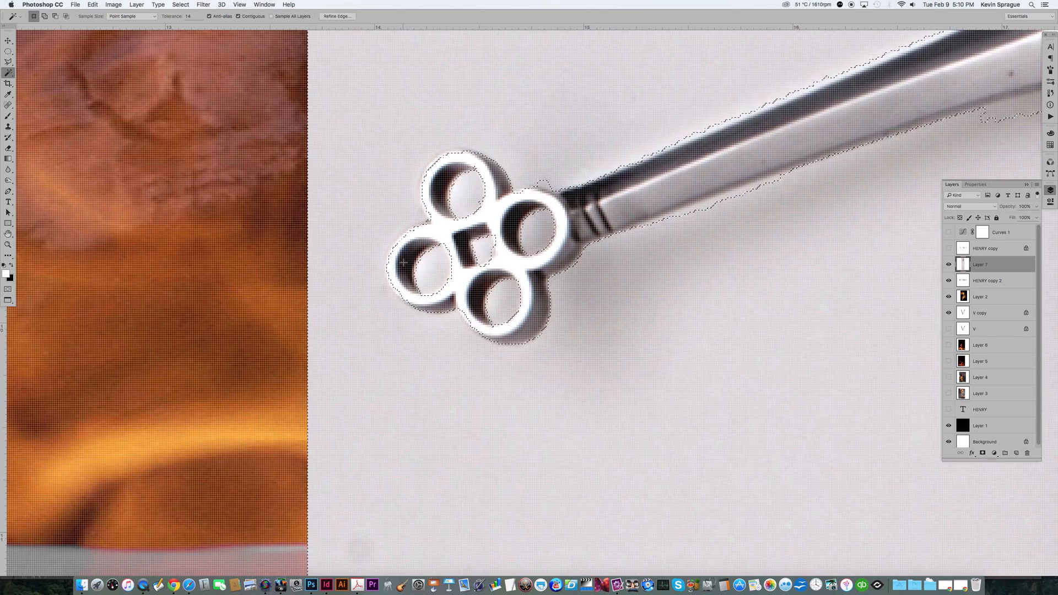
Step: Add the openings of the right quatrefoil to the selection with the Magic Wand
{"action": "left_click_drag", "start_coordinate": [887, 266], "coordinate": [484, 257]}
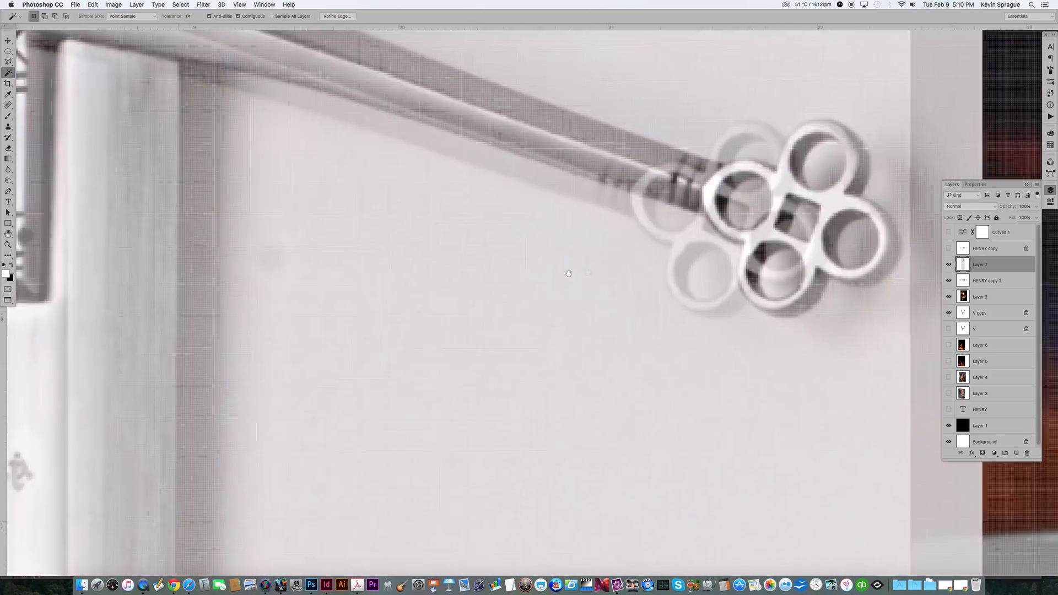
{"action": "left_click", "coordinate": [633, 165], "text": "shift"}
{"action": "left_click", "coordinate": [593, 269], "text": "shift"}
{"action": "left_click", "coordinate": [665, 246], "text": "shift"}
{"action": "left_click", "coordinate": [633, 177], "text": "shift"}
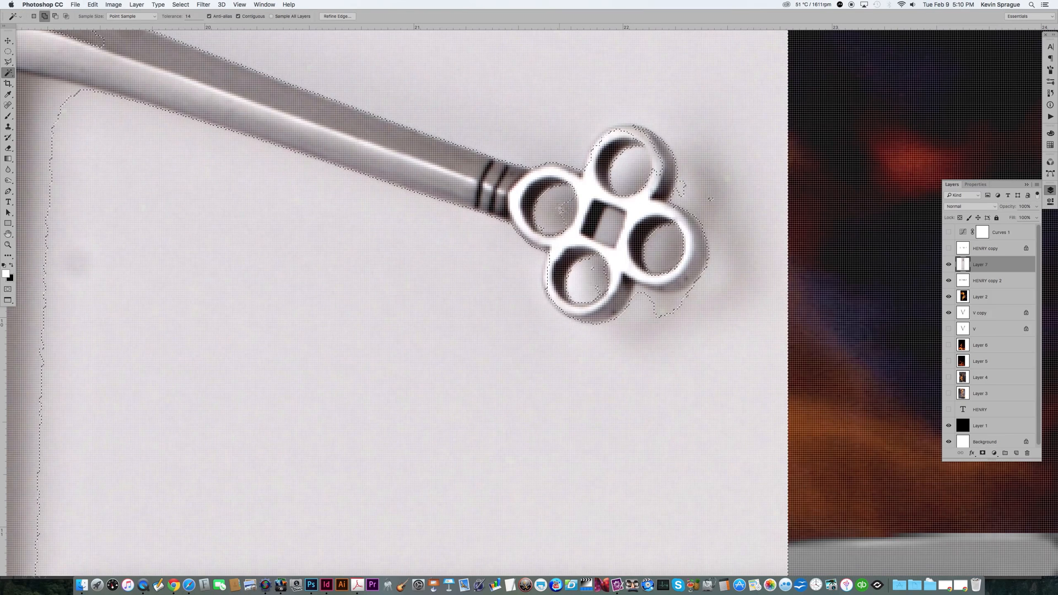
Step: Refine the selection around the right quatrefoil with the Lasso tool
{"action": "left_click", "coordinate": [8, 62]}
{"action": "left_click", "coordinate": [26, 63]}
{"action": "key", "text": "super+z"}
{"action": "mouse_move", "coordinate": [720, 195]}
{"action": "left_mouse_down"}
{"action": "mouse_move", "coordinate": [693, 176]}
{"action": "mouse_move", "coordinate": [709, 205]}
{"action": "mouse_move", "coordinate": [685, 176]}
{"action": "left_mouse_up"}
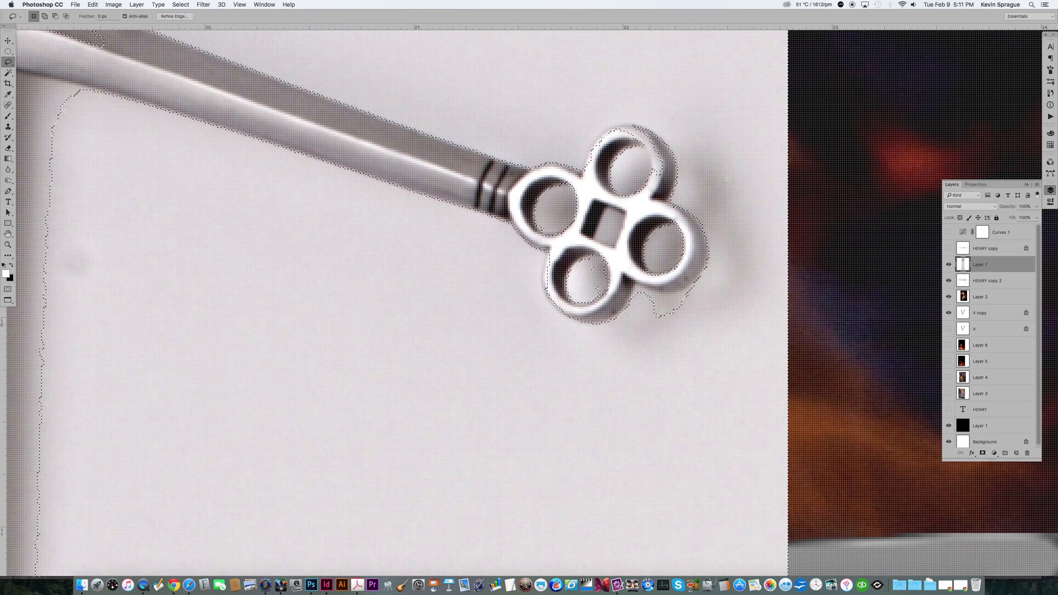
{"action": "left_click_drag", "start_coordinate": [643, 145], "coordinate": [656, 173]}
{"action": "mouse_move", "coordinate": [633, 294]}
{"action": "left_mouse_down"}
{"action": "mouse_move", "coordinate": [683, 303]}
{"action": "mouse_move", "coordinate": [661, 320]}
{"action": "mouse_move", "coordinate": [683, 320]}
{"action": "left_mouse_up"}
{"action": "key", "text": "super+0"}
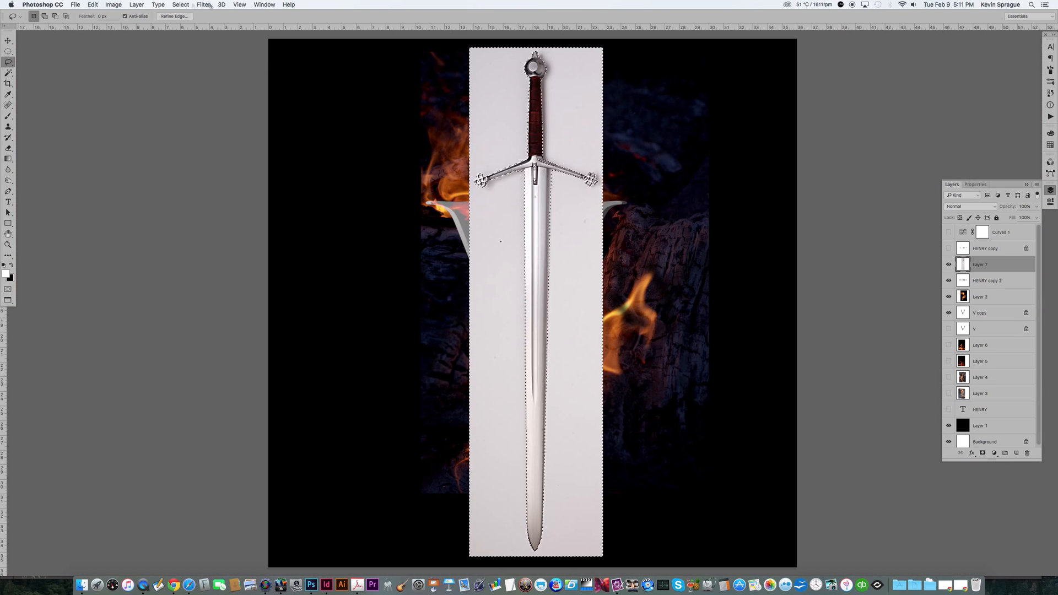
Step: Modify the background selection and mask it out of the claymore layer with an inverted layer mask
{"action": "left_click", "coordinate": [181, 5]}
{"action": "mouse_move", "coordinate": [190, 109]}
{"action": "left_click", "coordinate": [278, 124]}
{"action": "key", "text": "Return"}
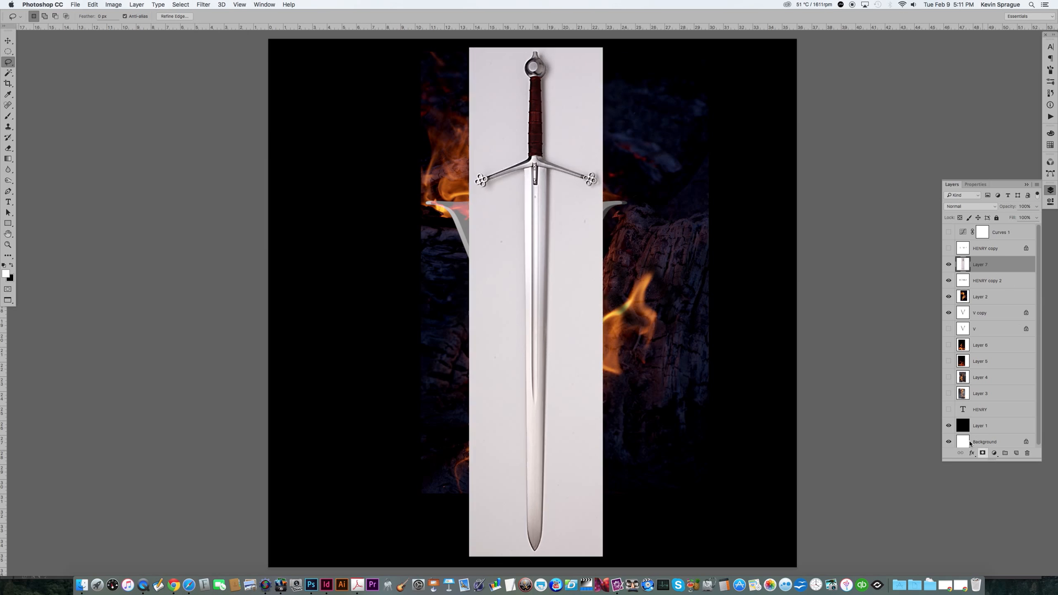
{"action": "left_click", "coordinate": [982, 453]}
{"action": "key", "text": "super+i"}
Step: Paint on the claymore's layer mask to clean the edges where the grip meets the crossguard
{"action": "key", "text": "x"}
{"action": "key", "text": "z"}
{"action": "mouse_move", "coordinate": [481, 133]}
{"action": "left_mouse_down"}
{"action": "mouse_move", "coordinate": [587, 161]}
{"action": "mouse_move", "coordinate": [586, 183]}
{"action": "left_mouse_up"}
{"action": "key", "text": "b"}
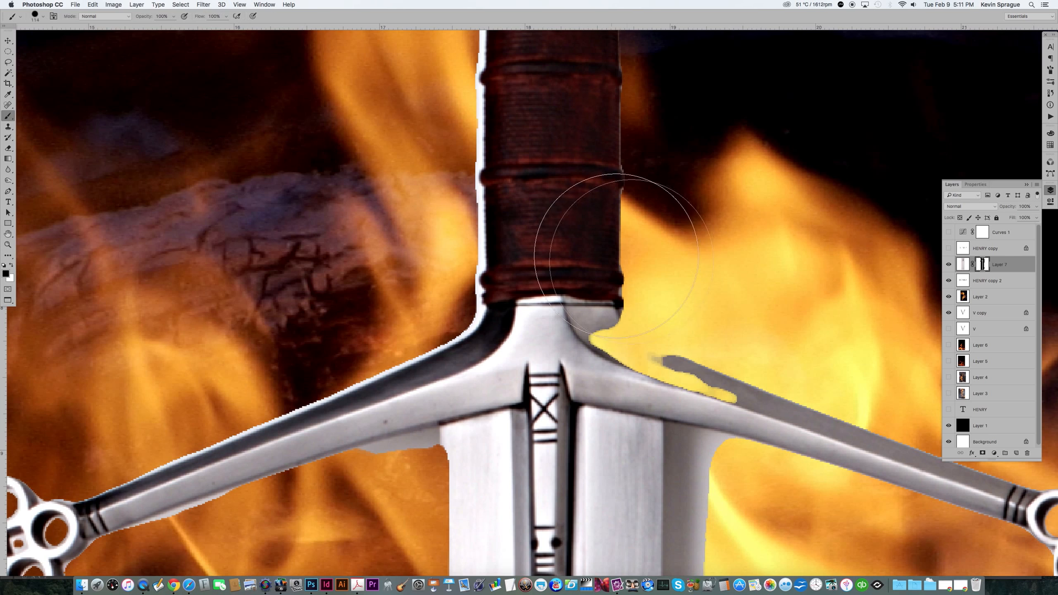
{"action": "right_click", "coordinate": [640, 263]}
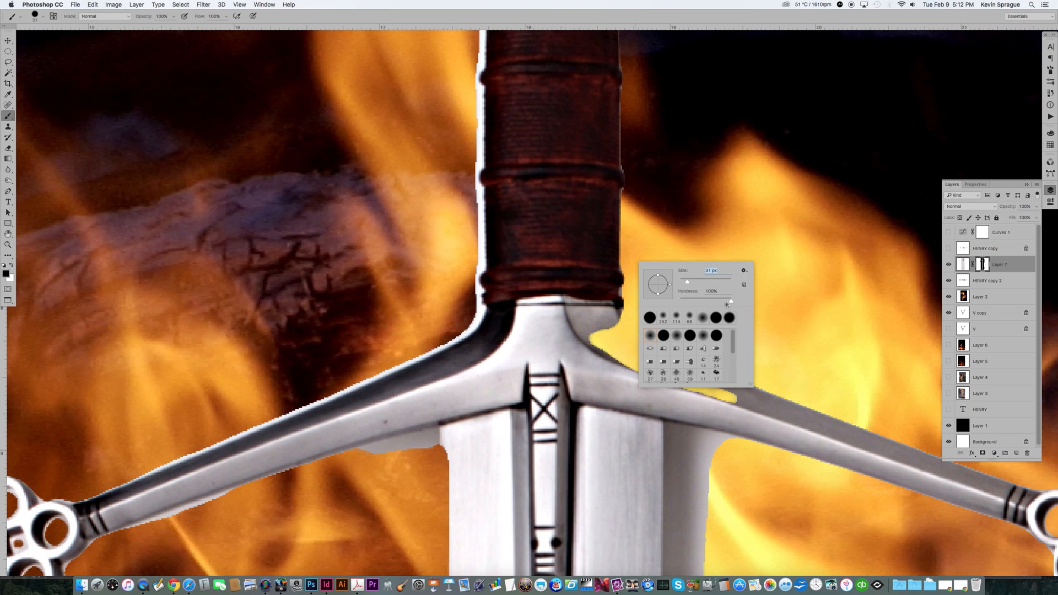
{"action": "mouse_move", "coordinate": [586, 334]}
{"action": "left_mouse_down"}
{"action": "mouse_move", "coordinate": [618, 359]}
{"action": "mouse_move", "coordinate": [596, 333]}
{"action": "mouse_move", "coordinate": [721, 401]}
{"action": "left_mouse_up"}
{"action": "key", "text": "super+z"}
{"action": "key", "text": "x"}
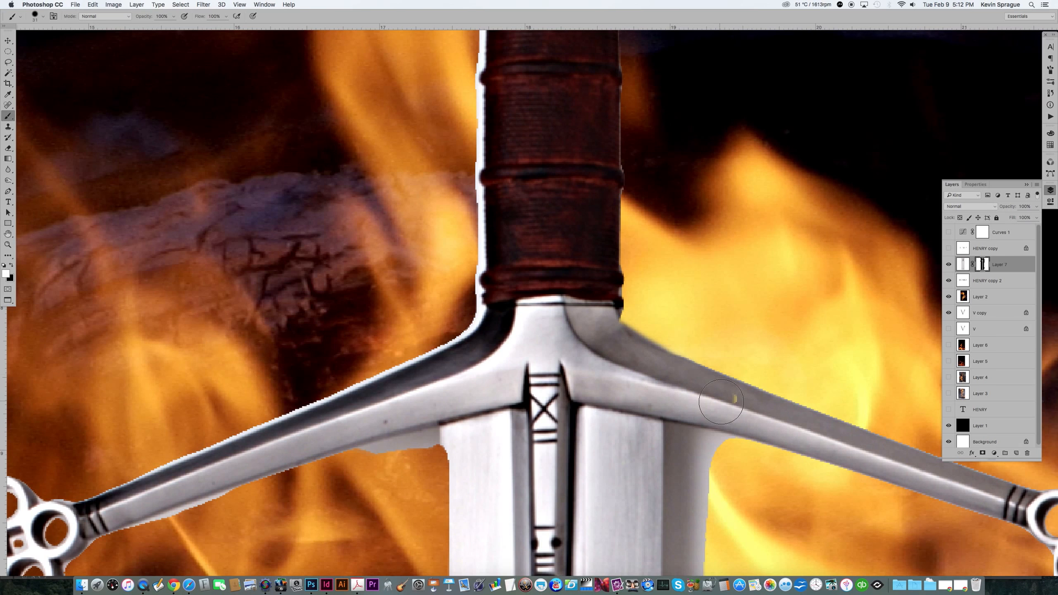
{"action": "left_click_drag", "start_coordinate": [601, 338], "coordinate": [565, 345]}
Step: Paint on the mask around the left crossguard arm to remove leftover background
{"action": "scroll", "coordinate": [560, 345], "scroll_direction": "down", "scroll_amount": 10}
{"action": "scroll", "coordinate": [560, 345], "scroll_direction": "left", "scroll_amount": 4}
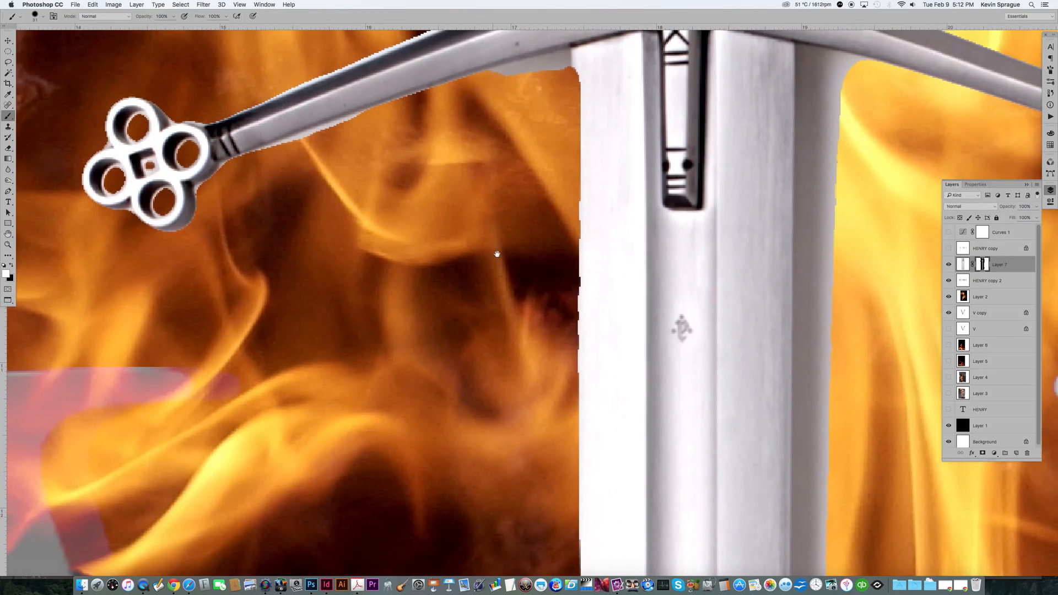
{"action": "left_click_drag", "start_coordinate": [497, 254], "coordinate": [489, 268]}
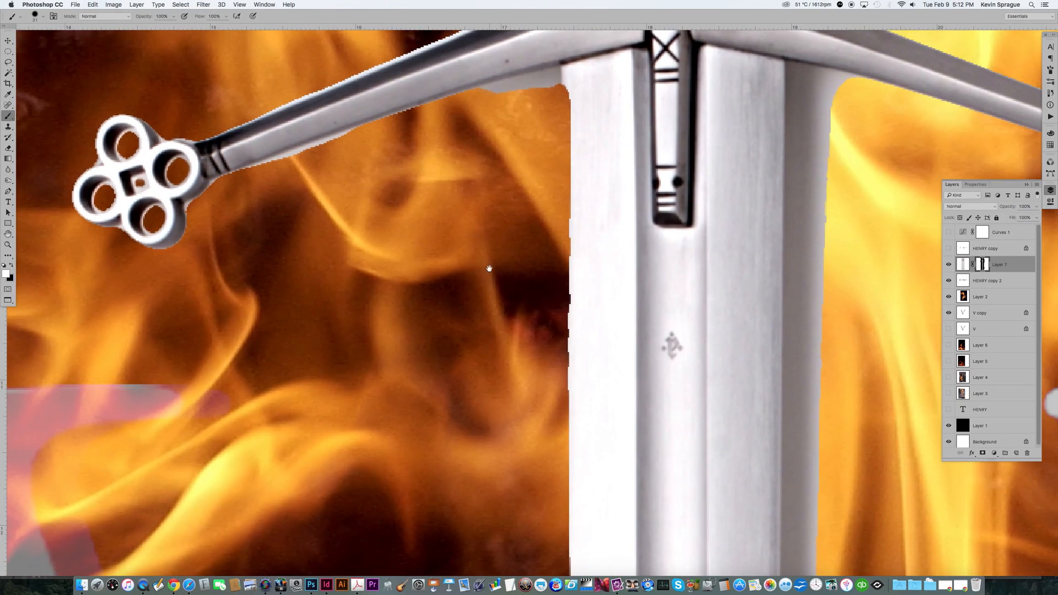
{"action": "key", "text": "x"}
{"action": "left_click_drag", "start_coordinate": [544, 96], "coordinate": [518, 103]}
{"action": "mouse_move", "coordinate": [300, 166]}
{"action": "left_mouse_down"}
{"action": "mouse_move", "coordinate": [260, 187]}
{"action": "mouse_move", "coordinate": [329, 152]}
{"action": "left_mouse_up"}
{"action": "key", "text": "super+0"}
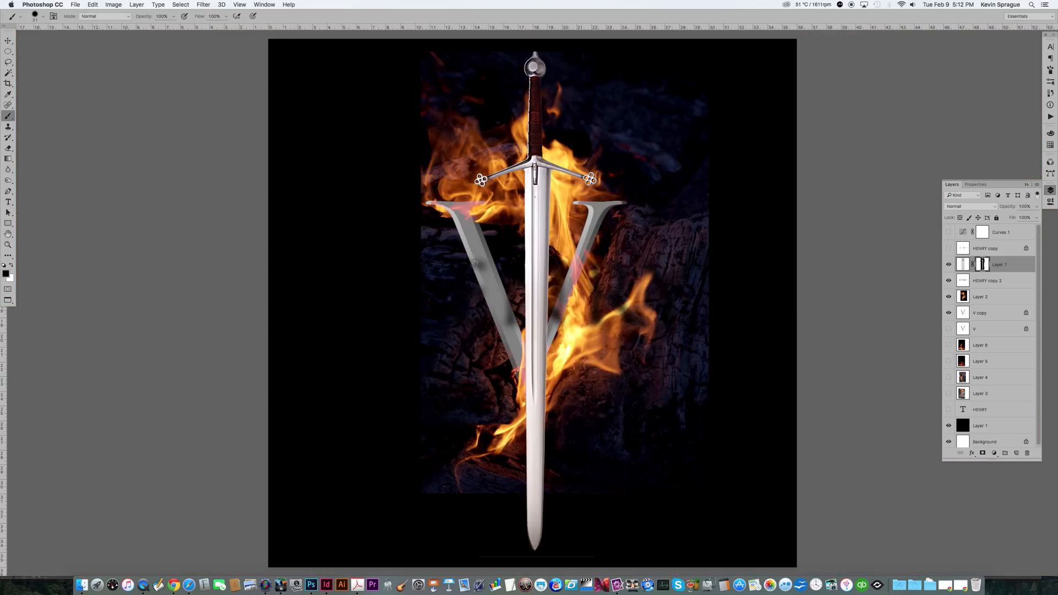
Step: Move the claymore layer below Layer 2 in the layer stack
{"action": "left_click_drag", "start_coordinate": [963, 267], "coordinate": [960, 305]}
{"action": "key", "text": "x"}
Step: Show the HENRY copy layer and toggle the Curves 1 adjustment to compare the effect
{"action": "left_click", "coordinate": [948, 249]}
{"action": "left_click", "coordinate": [948, 231]}
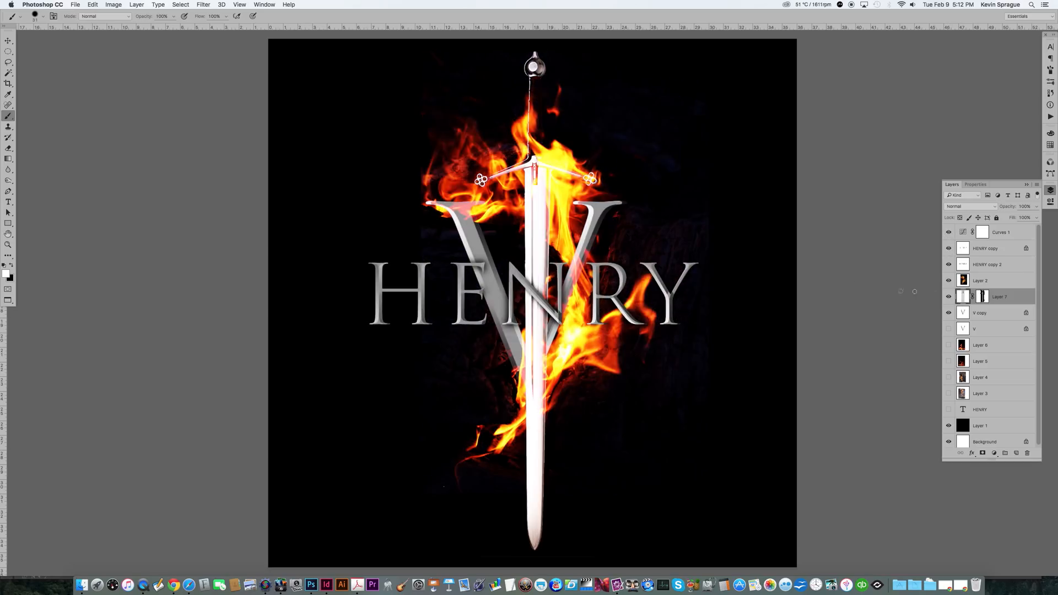
{"action": "left_click", "coordinate": [948, 233]}
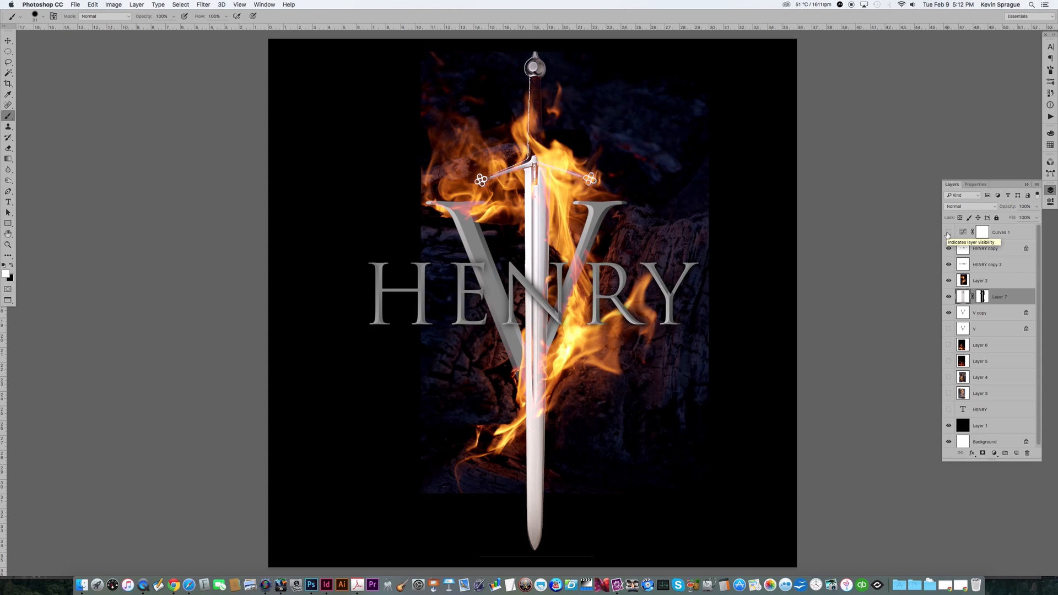
{"action": "left_click", "coordinate": [948, 233]}
{"action": "left_click", "coordinate": [948, 233]}
{"action": "left_click", "coordinate": [948, 233]}
Step: Brighten the V copy layer with a Curves adjustment, raising input 100 to output 154
{"action": "double_click", "coordinate": [962, 233]}
{"action": "left_click_drag", "start_coordinate": [1000, 245], "coordinate": [971, 296]}
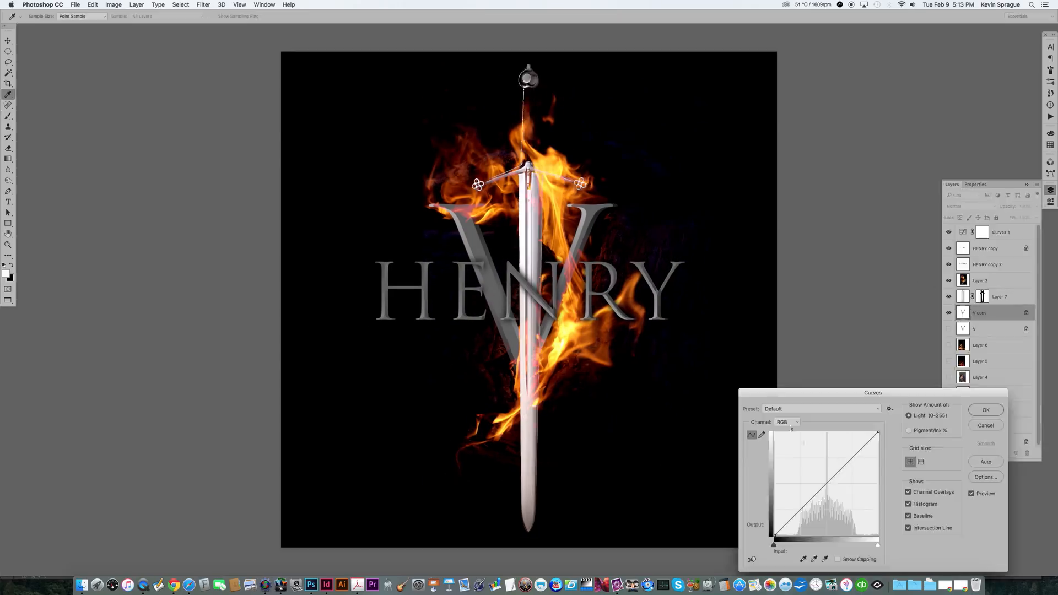
{"action": "mouse_move", "coordinate": [821, 481]}
{"action": "left_mouse_down"}
{"action": "mouse_move", "coordinate": [806, 455]}
{"action": "mouse_move", "coordinate": [812, 471]}
{"action": "left_mouse_up"}
{"action": "left_click_drag", "start_coordinate": [814, 472], "coordinate": [815, 472]}
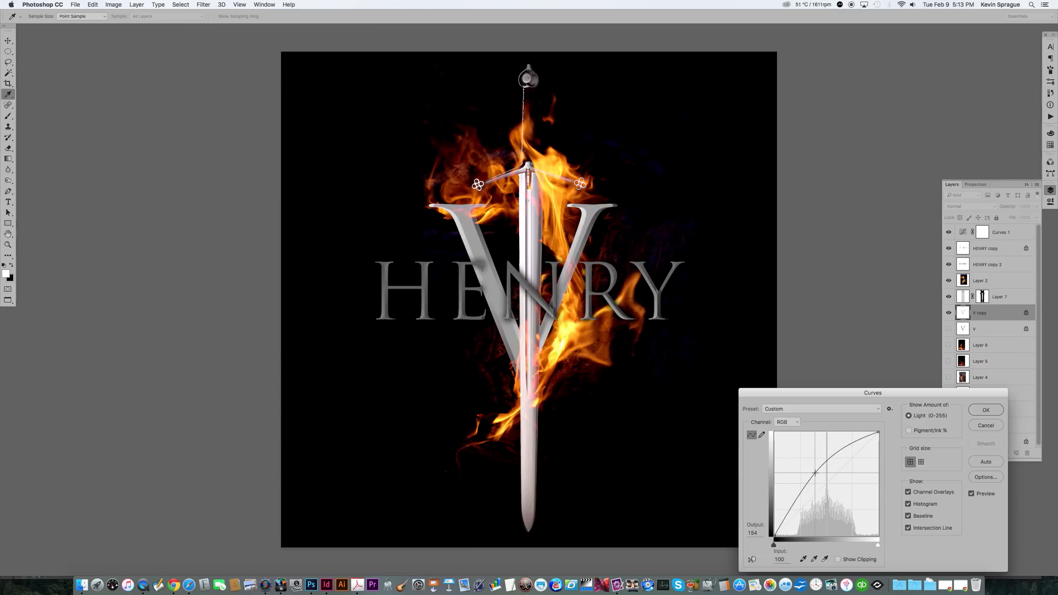
{"action": "key", "text": "Return"}
Step: Scale the V letter up to about 180% and reposition it with Free Transform
{"action": "key", "text": "super+t"}
{"action": "left_click_drag", "start_coordinate": [430, 380], "coordinate": [334, 478]}
{"action": "left_click_drag", "start_coordinate": [441, 445], "coordinate": [497, 405]}
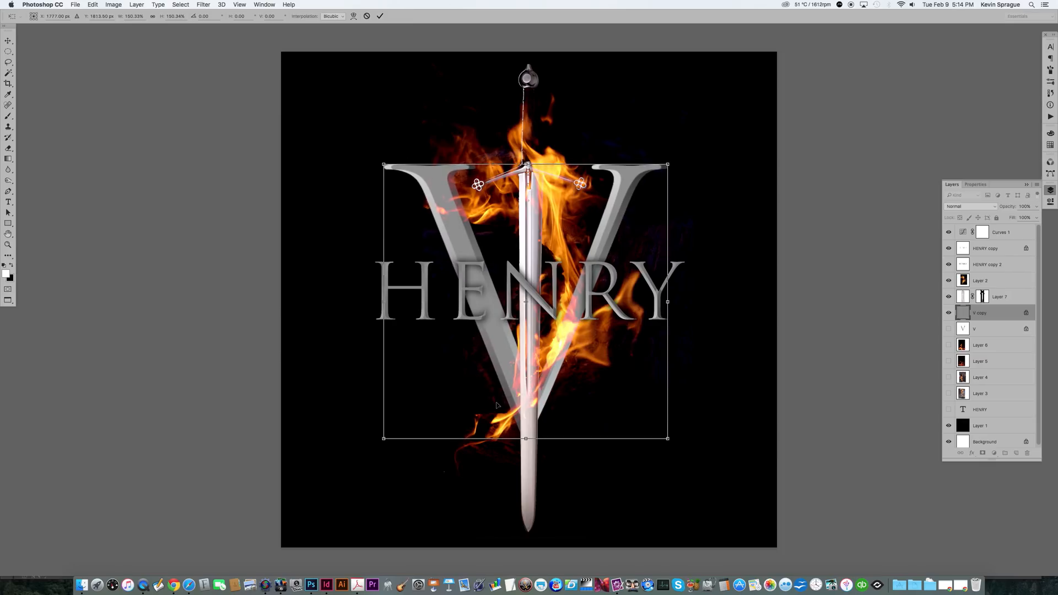
{"action": "key", "text": "Return"}
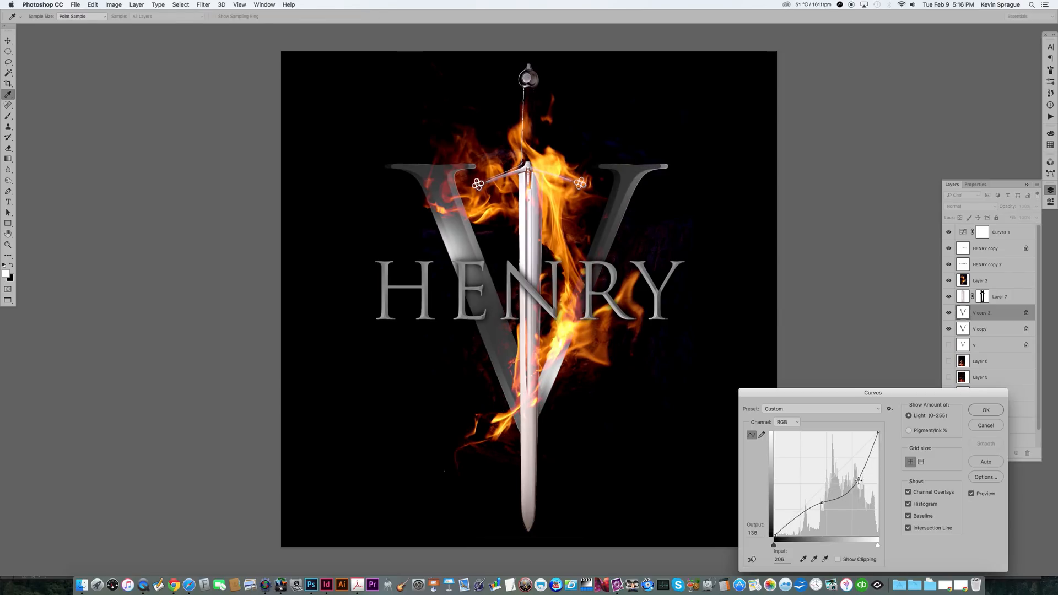
Step: Confirm the Curves adjustment on V copy 2 and move the claymore layer below it
{"action": "left_click", "coordinate": [987, 410]}
{"action": "key", "text": "b"}
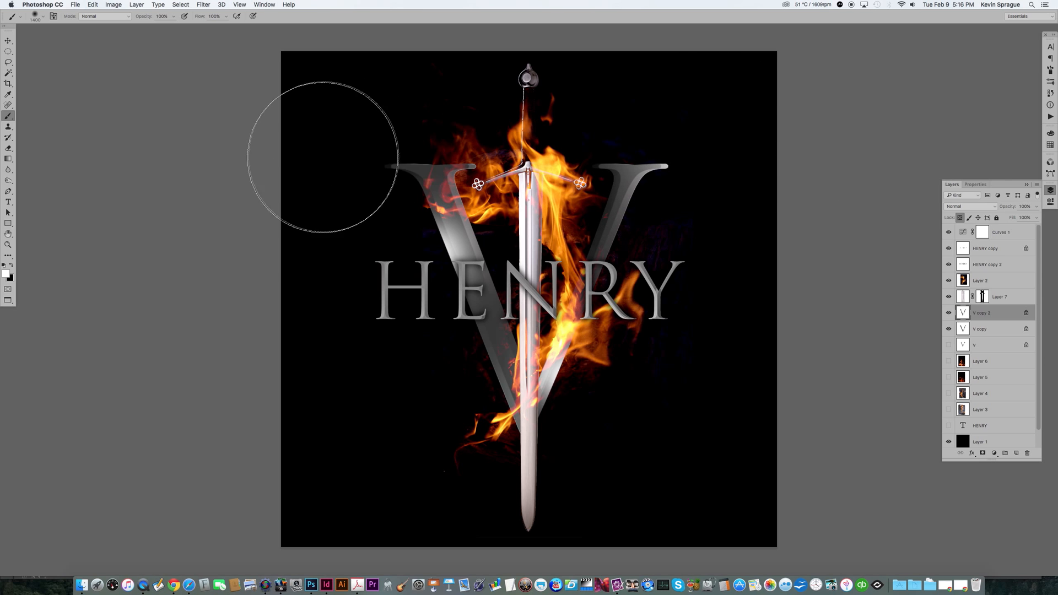
{"action": "left_click_drag", "start_coordinate": [963, 301], "coordinate": [962, 325]}
Step: Try touching up the claymore's layer mask with brush strokes near the lower blade
{"action": "left_click", "coordinate": [504, 472]}
{"action": "key", "text": "super+z"}
{"action": "left_click", "coordinate": [983, 296]}
{"action": "left_click_drag", "start_coordinate": [453, 458], "coordinate": [457, 455]}
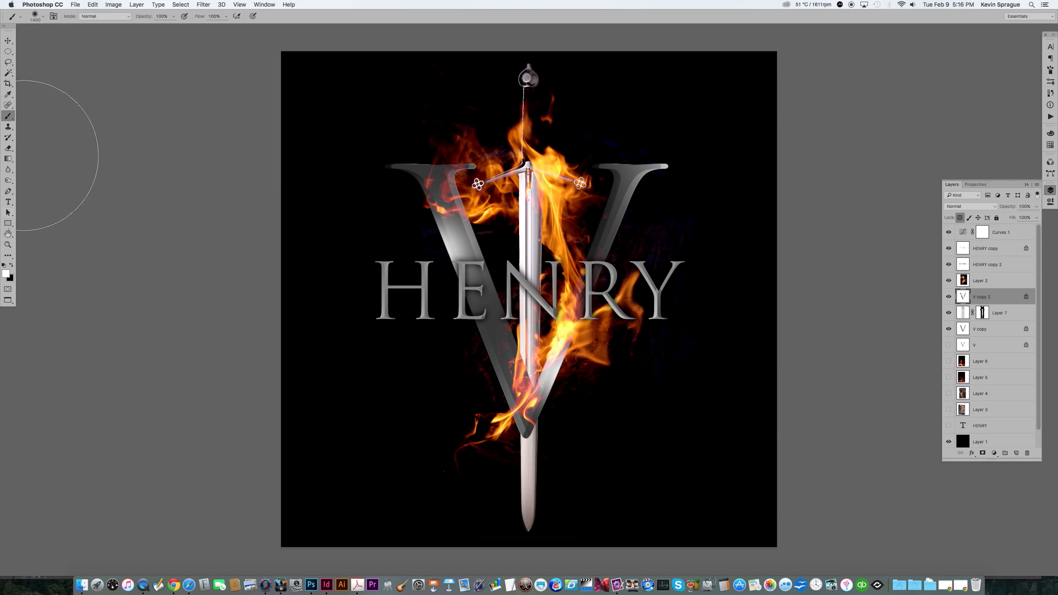
{"action": "key", "text": "x"}
{"action": "mouse_move", "coordinate": [390, 342]}
{"action": "left_mouse_down"}
{"action": "mouse_move", "coordinate": [449, 406]}
{"action": "mouse_move", "coordinate": [481, 417]}
{"action": "left_mouse_up"}
{"action": "key", "text": "super+z"}
{"action": "key", "text": "super+z"}
{"action": "key", "text": "super+z"}
Step: Rotate the claymore copy -90° so it lies horizontally across the title with Free Transform
{"action": "left_click", "coordinate": [174, 16]}
{"action": "left_click", "coordinate": [152, 27]}
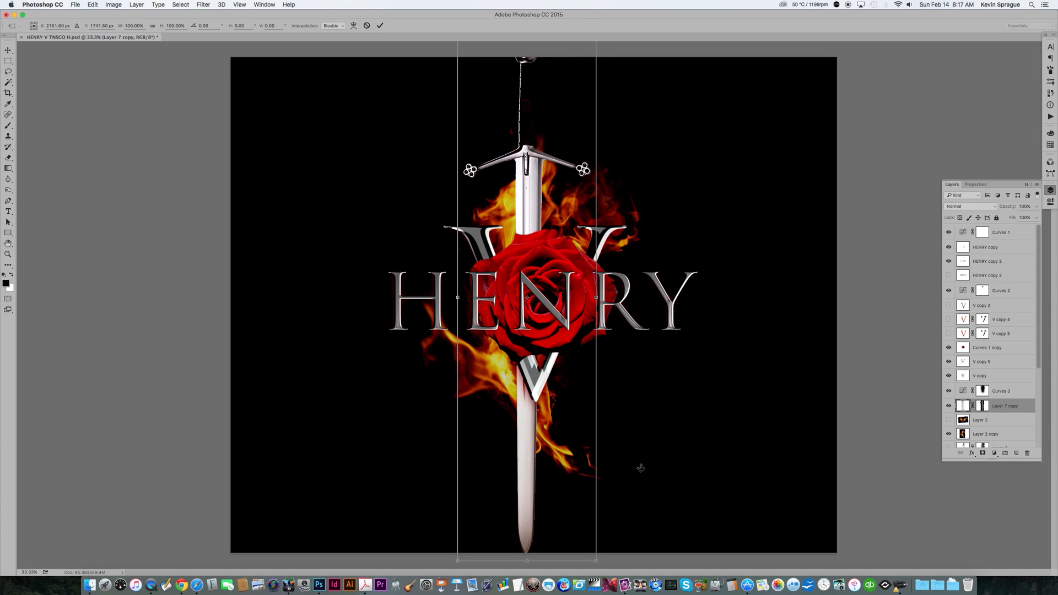
{"action": "left_click_drag", "start_coordinate": [674, 357], "coordinate": [694, 176]}
{"action": "key", "text": "Return"}
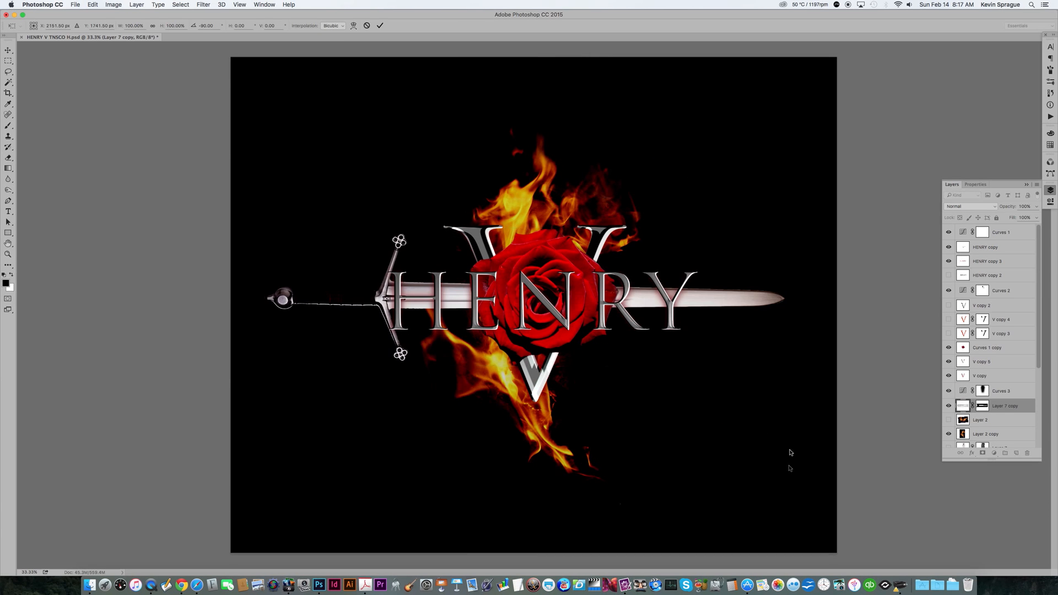
Step: Hide the rose layer and move the HENRY text layers up above the horizontal sword
{"action": "left_click", "coordinate": [948, 348]}
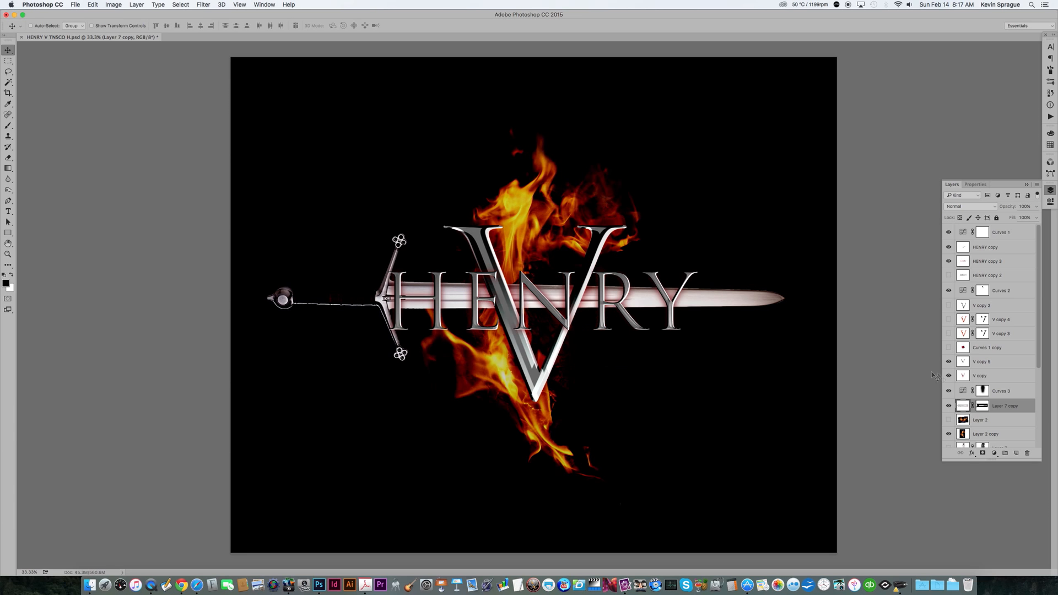
{"action": "left_click", "coordinate": [962, 262]}
{"action": "left_click", "coordinate": [986, 246], "text": "shift"}
{"action": "left_click_drag", "start_coordinate": [565, 319], "coordinate": [592, 262]}
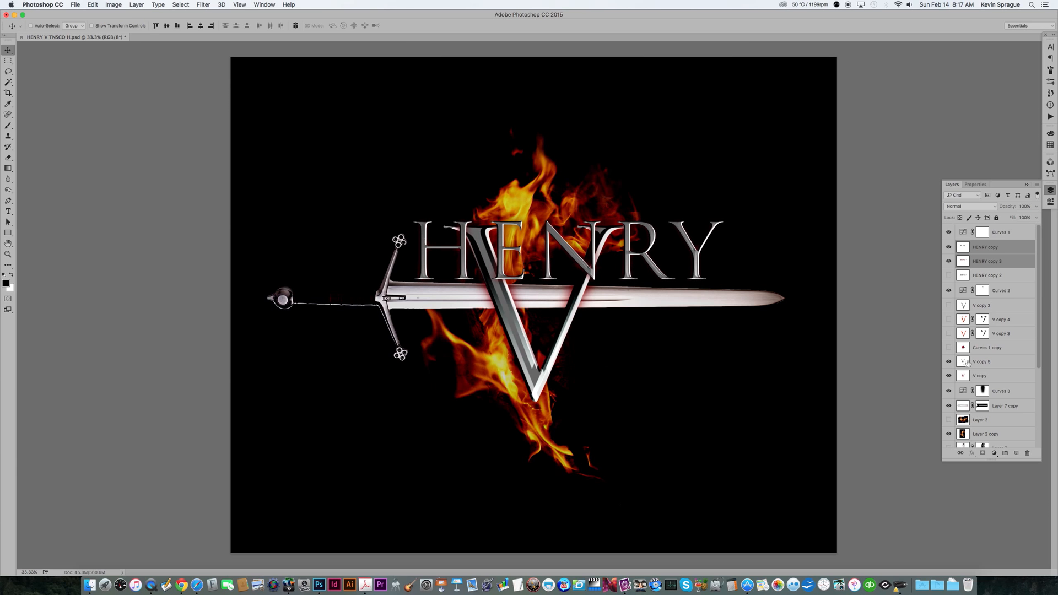
Step: Move the V layers down below the sword and shift the fire layer left toward the hilt
{"action": "left_click", "coordinate": [978, 361]}
{"action": "left_click", "coordinate": [979, 375], "text": "shift"}
{"action": "left_click_drag", "start_coordinate": [568, 333], "coordinate": [418, 353]}
{"action": "left_click", "coordinate": [710, 414], "text": "ctrl"}
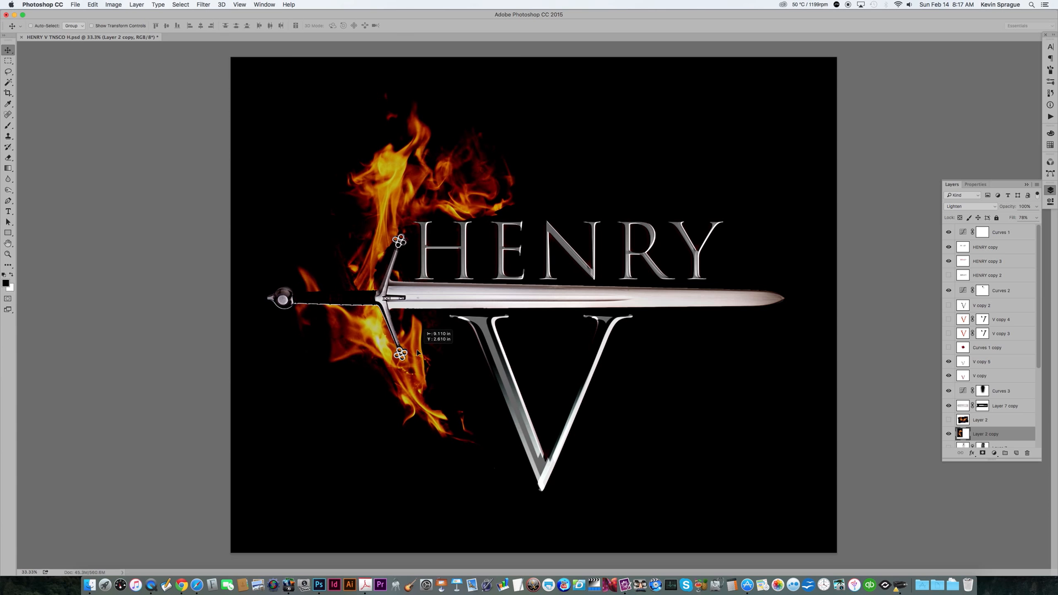
Step: Duplicate the Layer 2 copy fire layer
{"action": "left_click", "coordinate": [1037, 185]}
{"action": "left_click", "coordinate": [986, 202]}
{"action": "key", "text": "Return"}
Step: Flip the duplicated flames horizontally and move them to the right side to mirror the original
{"action": "key", "text": "ctrl+t"}
{"action": "right_click", "coordinate": [447, 367]}
{"action": "left_click", "coordinate": [471, 471]}
{"action": "left_click_drag", "start_coordinate": [499, 402], "coordinate": [707, 414]}
{"action": "key", "text": "Return"}
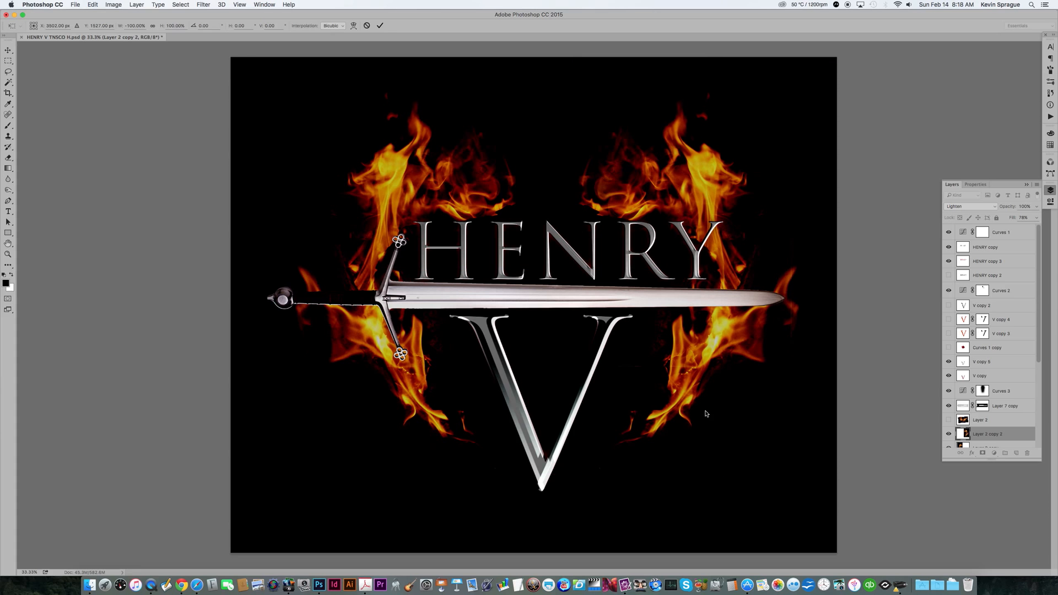